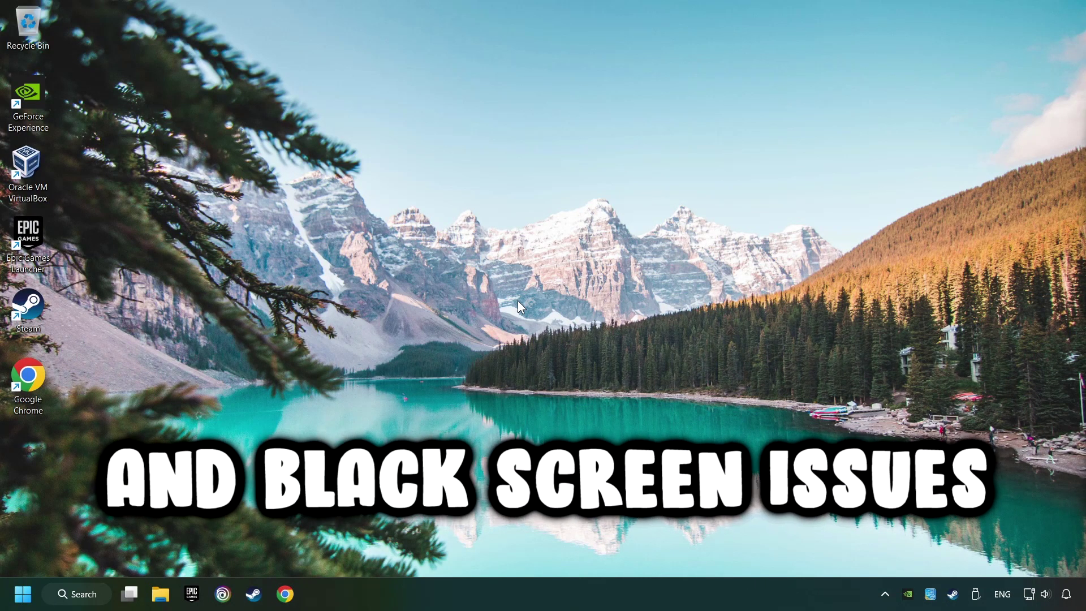
Step: Run an automatic driver search for the NVIDIA GeForce GTX 1050 Ti, then close Device Manager
{"action": "left_click", "coordinate": [83, 594]}
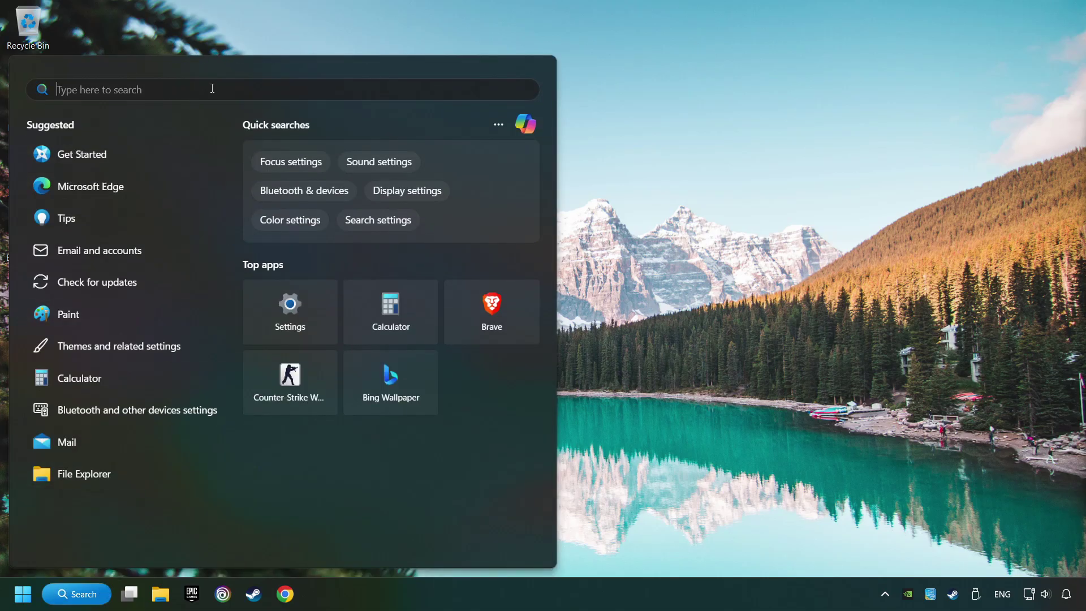
{"action": "type", "text": "device mana"}
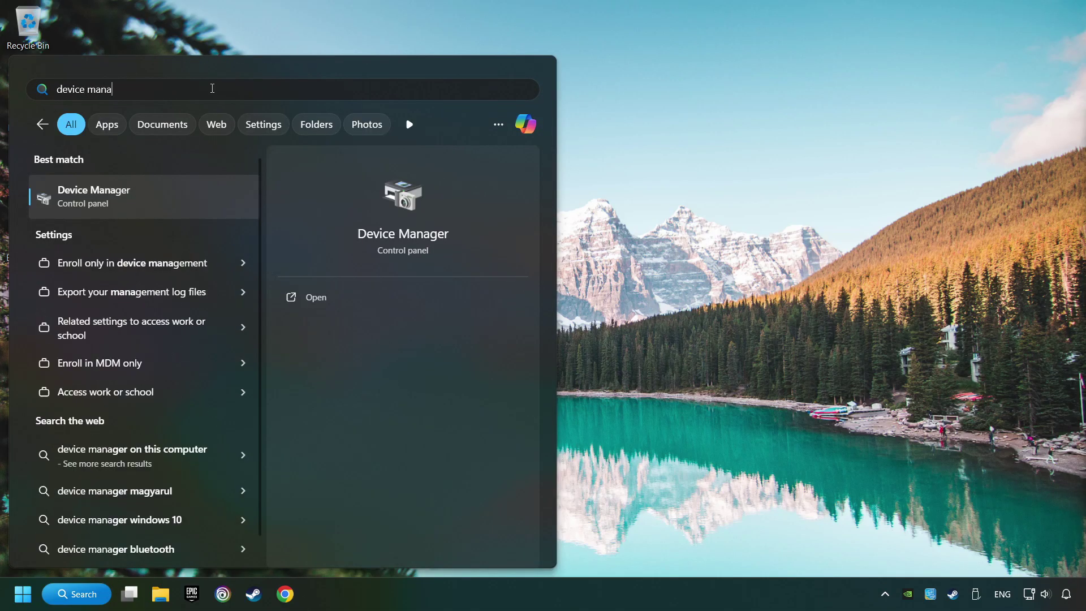
{"action": "type", "text": "ger"}
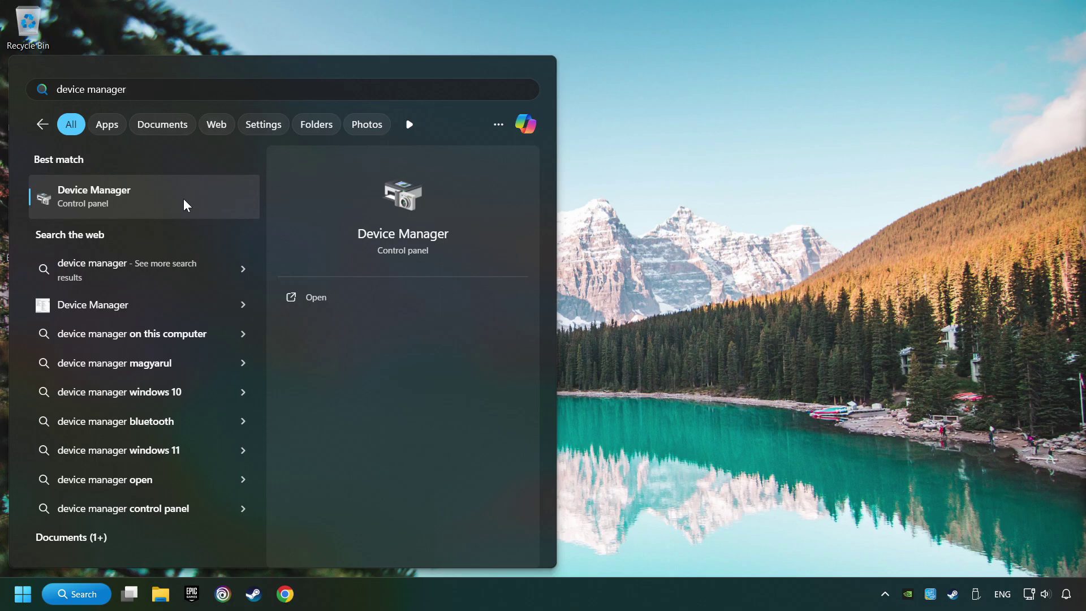
{"action": "left_click", "coordinate": [221, 196]}
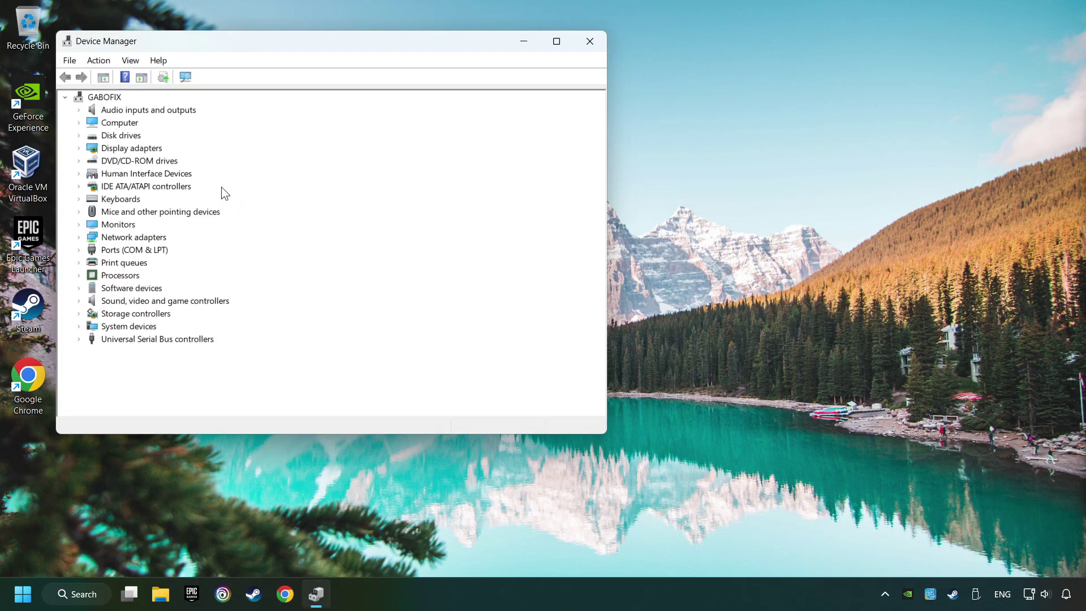
{"action": "left_click_drag", "start_coordinate": [219, 49], "coordinate": [407, 132]}
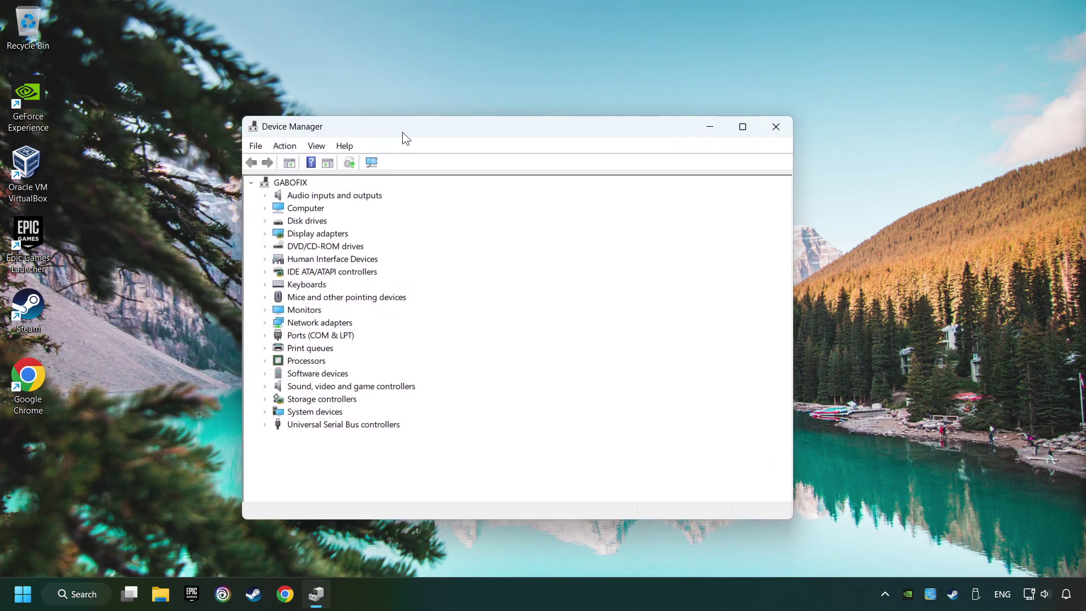
{"action": "left_click", "coordinate": [266, 234]}
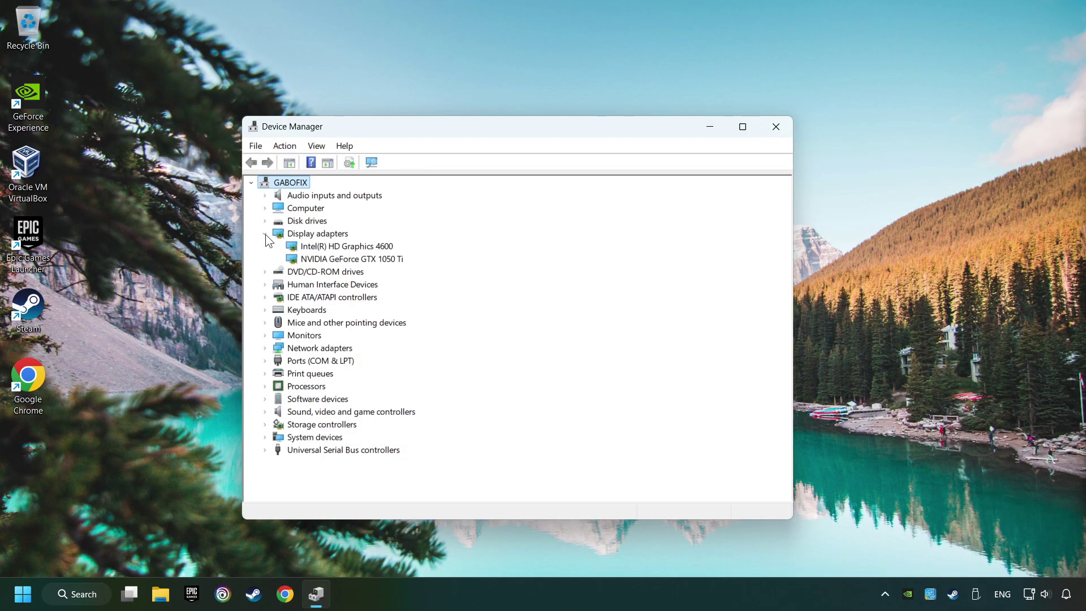
{"action": "left_click", "coordinate": [327, 259]}
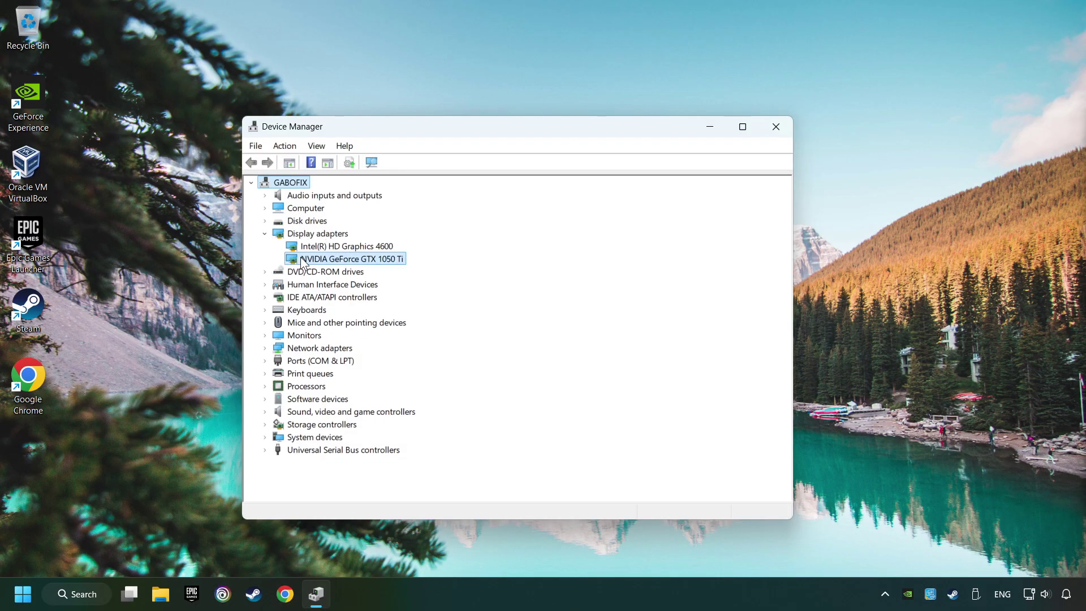
{"action": "right_click", "coordinate": [355, 261]}
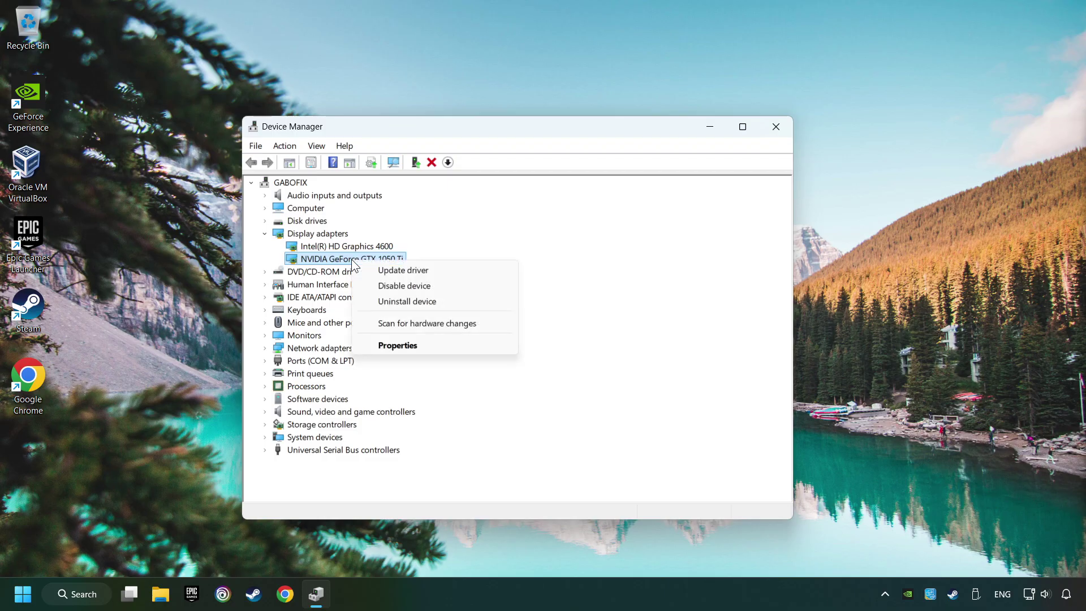
{"action": "left_click", "coordinate": [446, 270]}
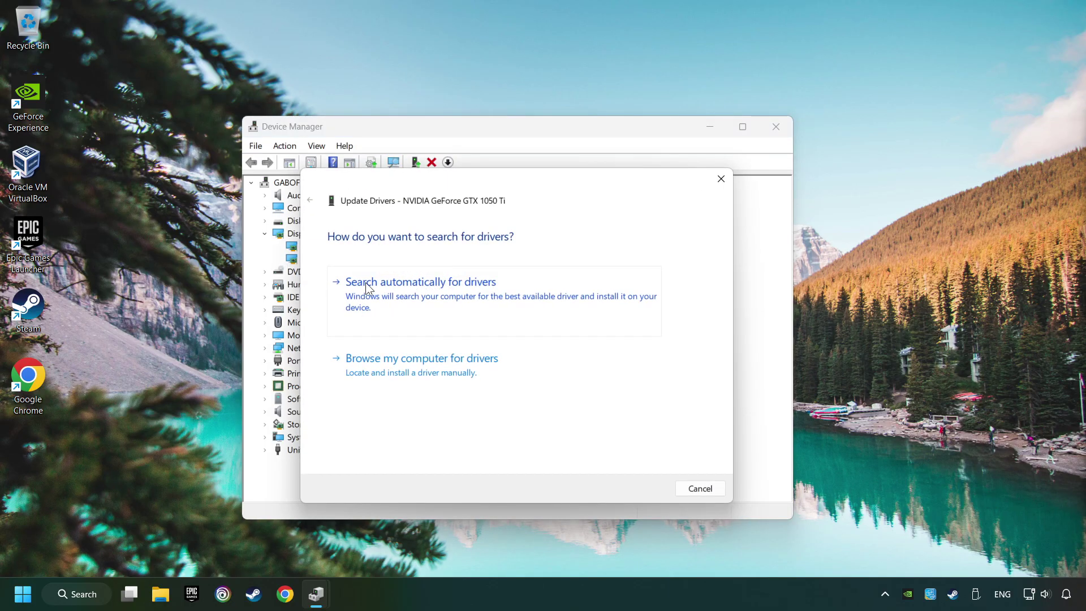
{"action": "left_click", "coordinate": [456, 292]}
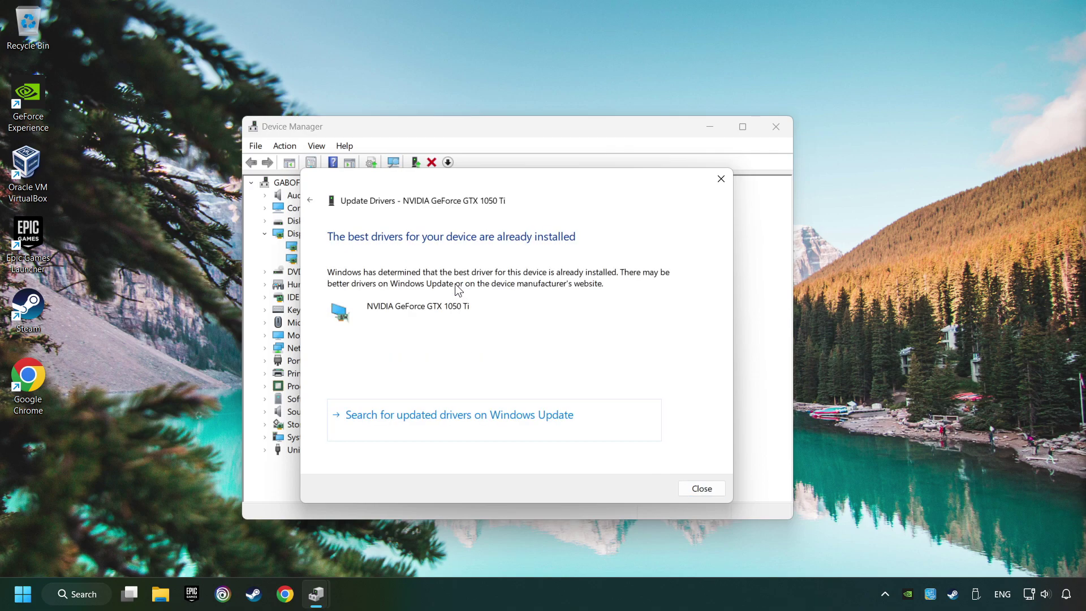
{"action": "left_click", "coordinate": [701, 490]}
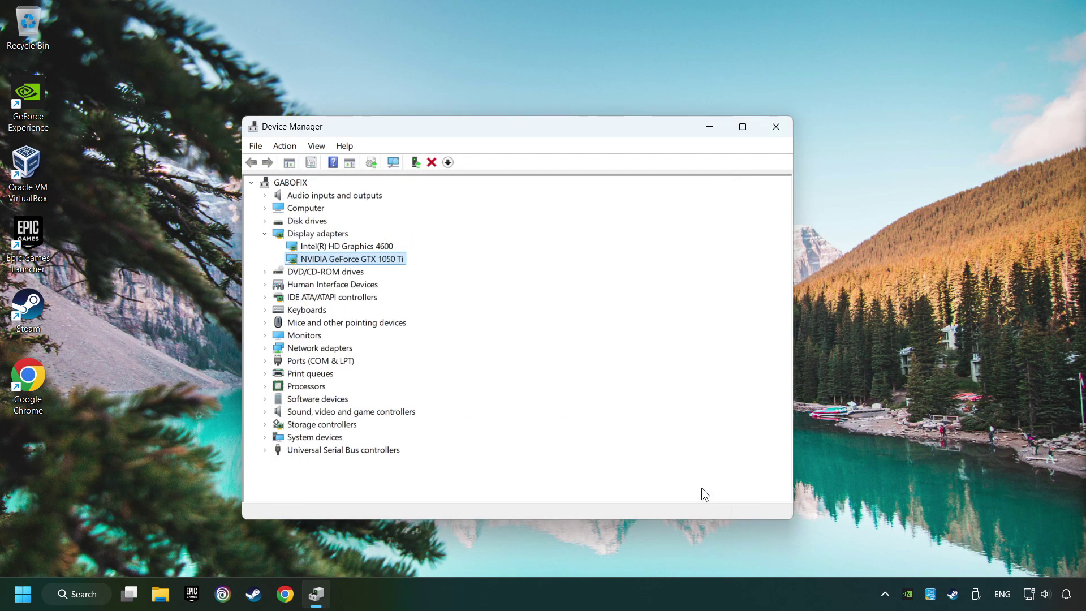
{"action": "left_click", "coordinate": [776, 127]}
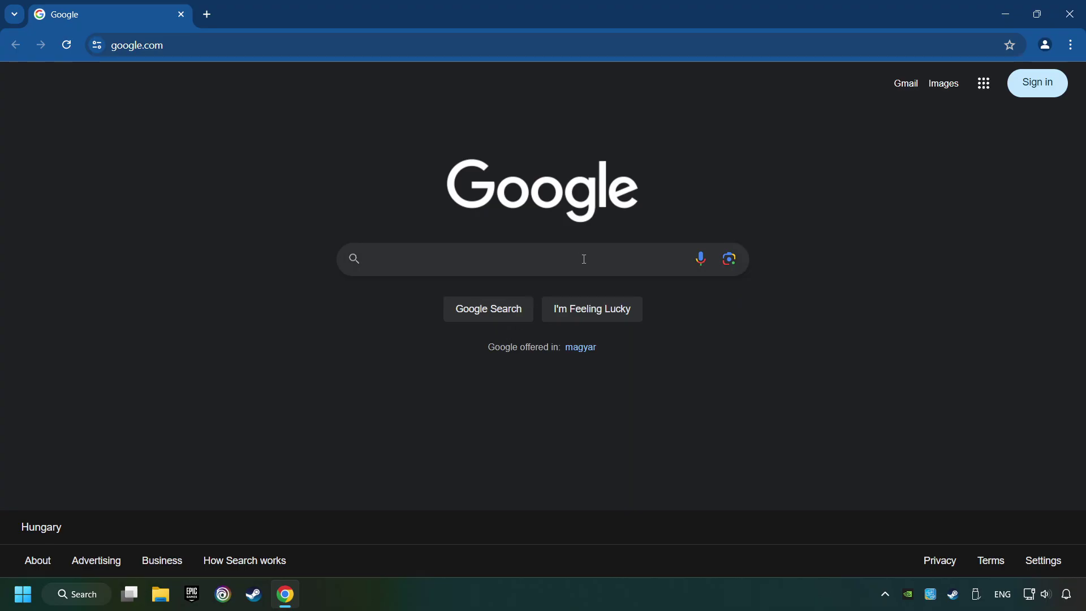
{"action": "type", "text": "nvidia gef"}
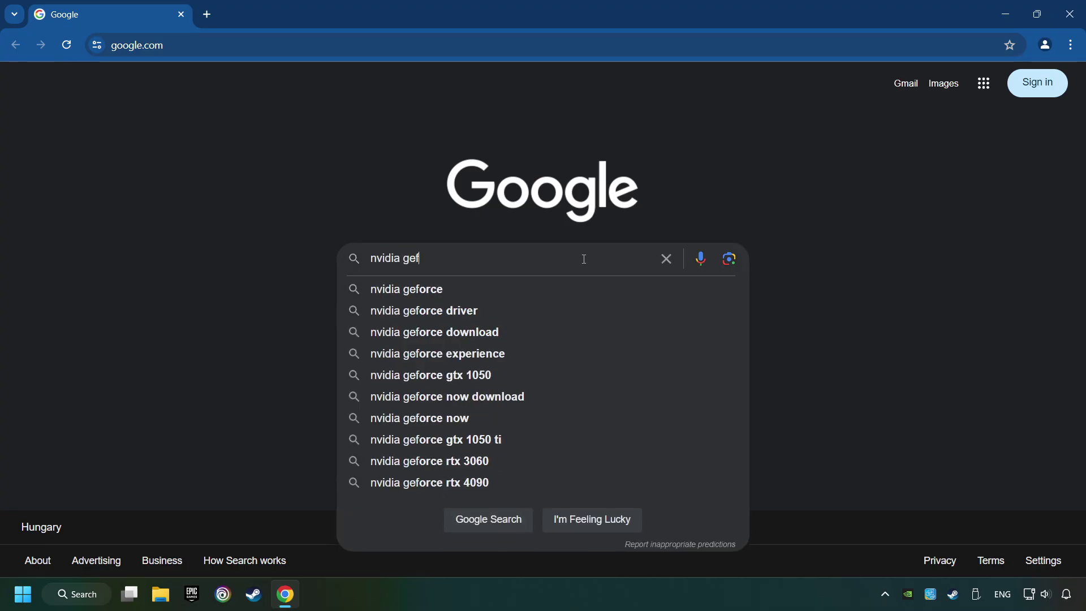
{"action": "type", "text": "orce driver download"}
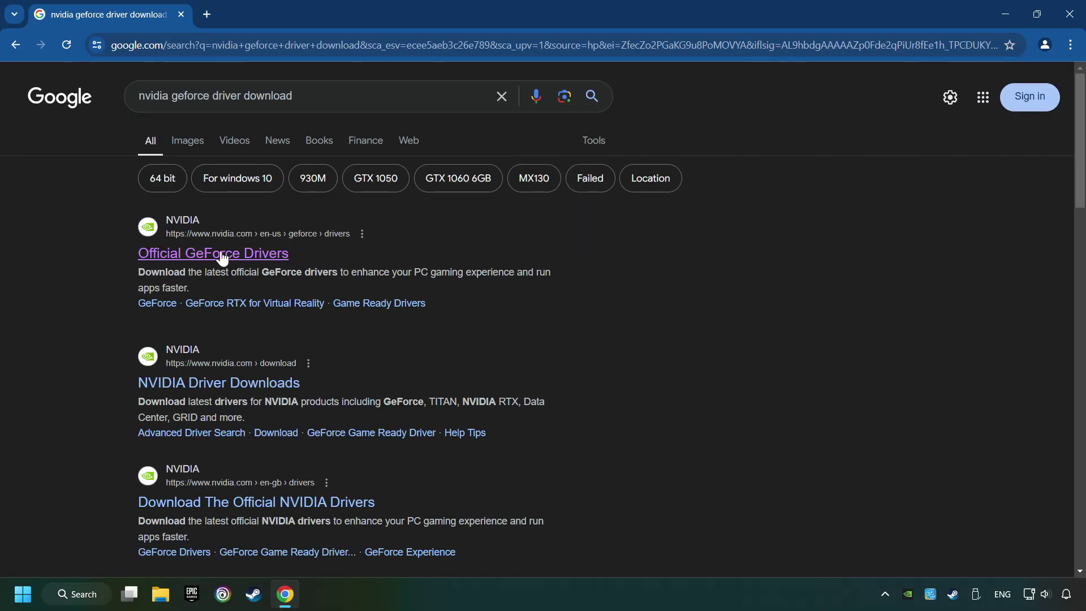
Step: Download the 126 MB GeForce Experience installer from Official GeForce Drivers and launch it
{"action": "left_click", "coordinate": [259, 255]}
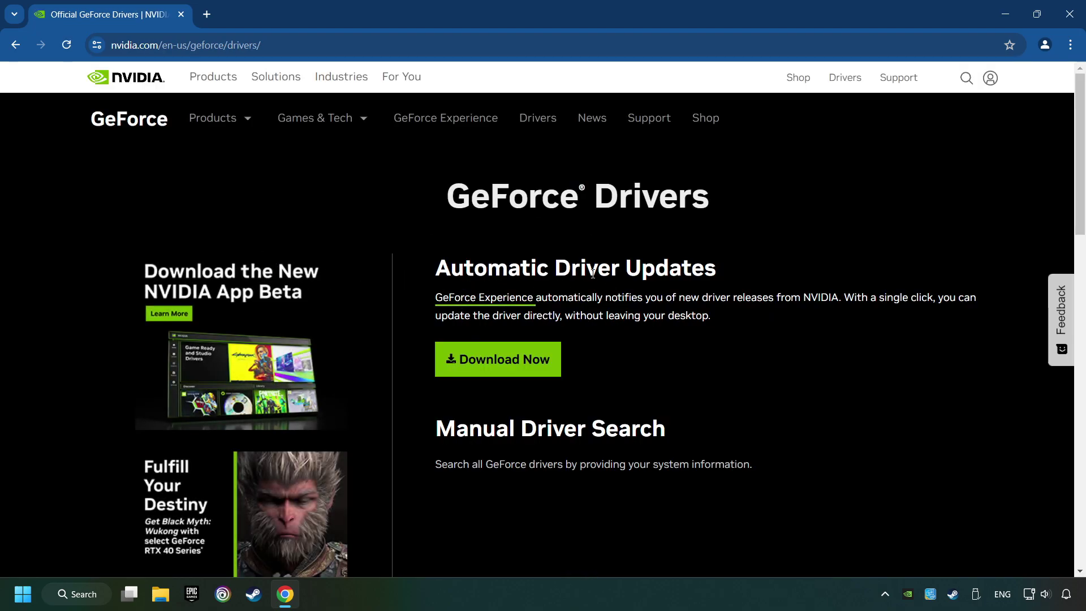
{"action": "left_click", "coordinate": [515, 366]}
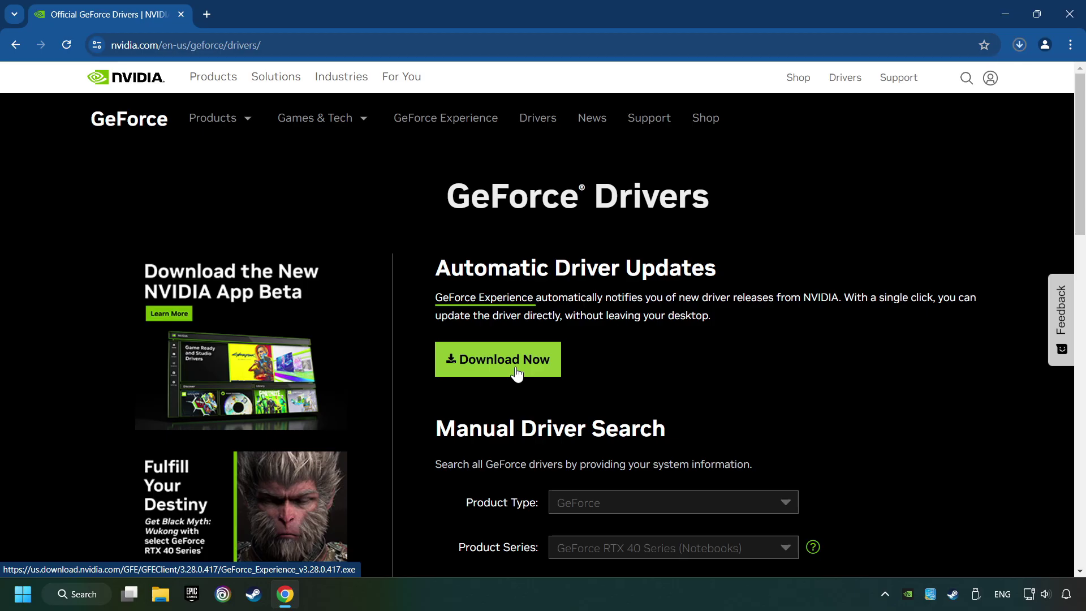
{"action": "left_click", "coordinate": [1019, 45]}
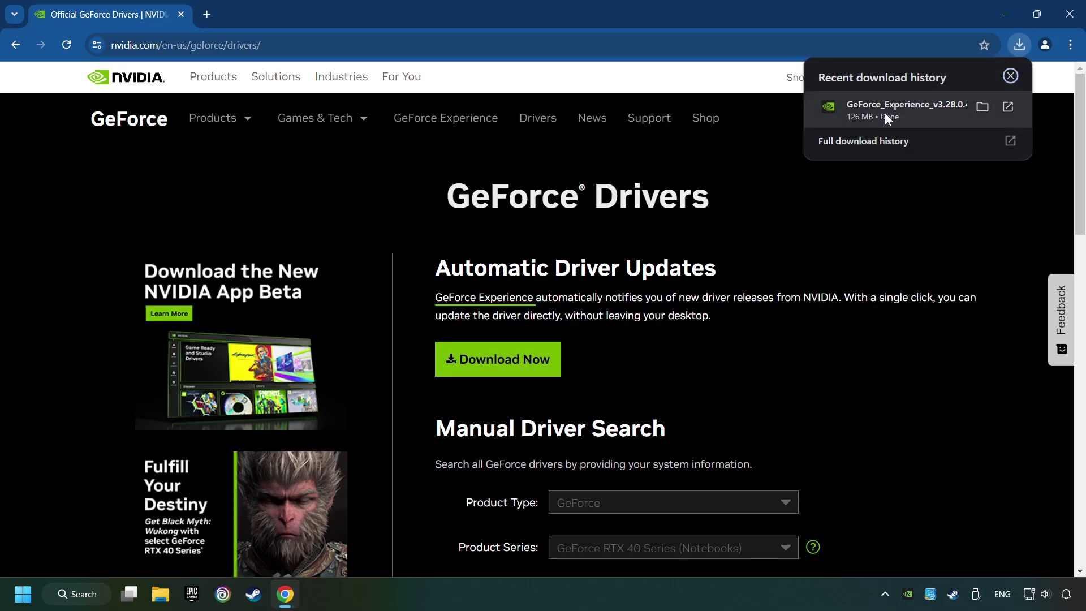
{"action": "left_click", "coordinate": [924, 111]}
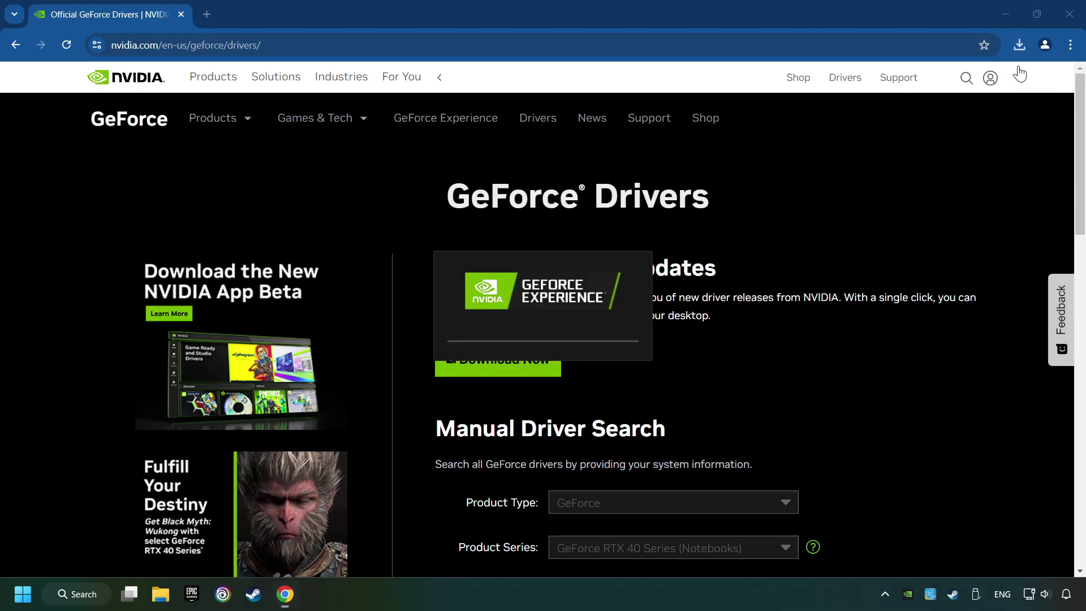
Step: Accept the license to install GeForce Experience and close the release notes window
{"action": "left_click", "coordinate": [1069, 14]}
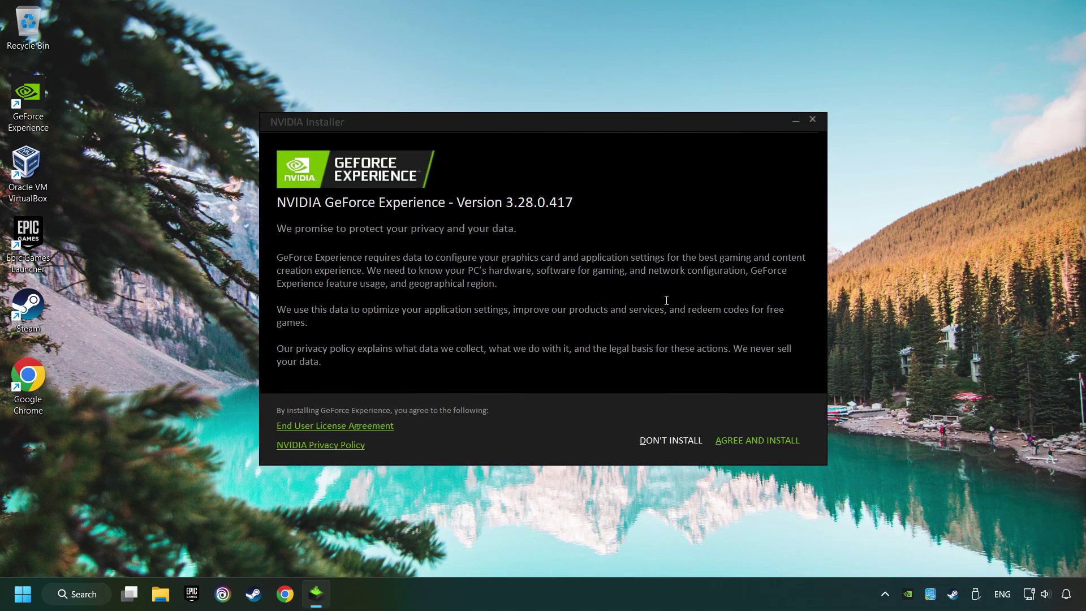
{"action": "left_click", "coordinate": [773, 442]}
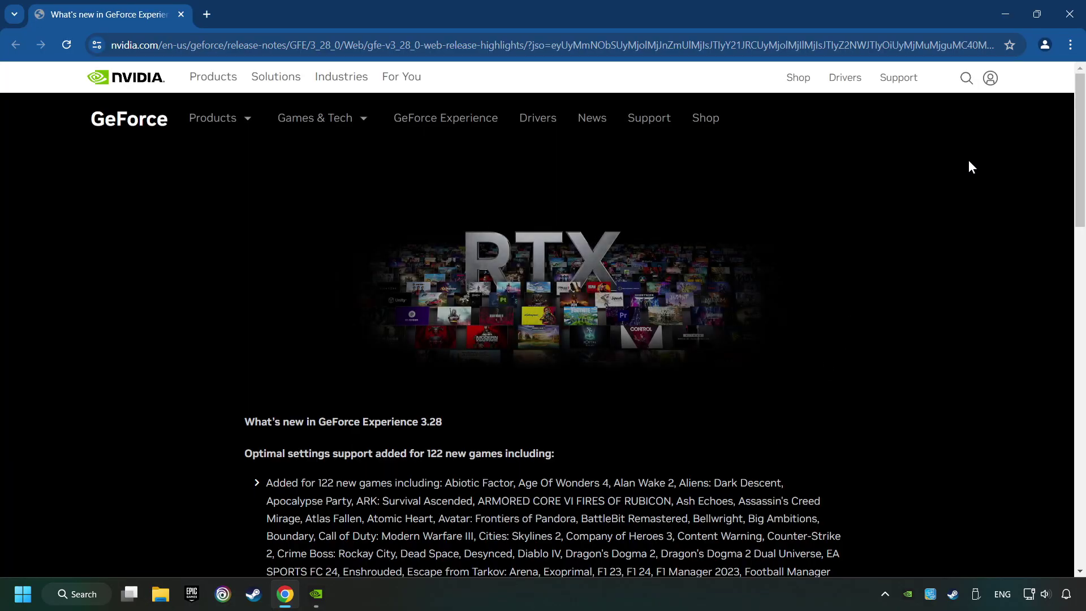
{"action": "left_click", "coordinate": [1070, 18]}
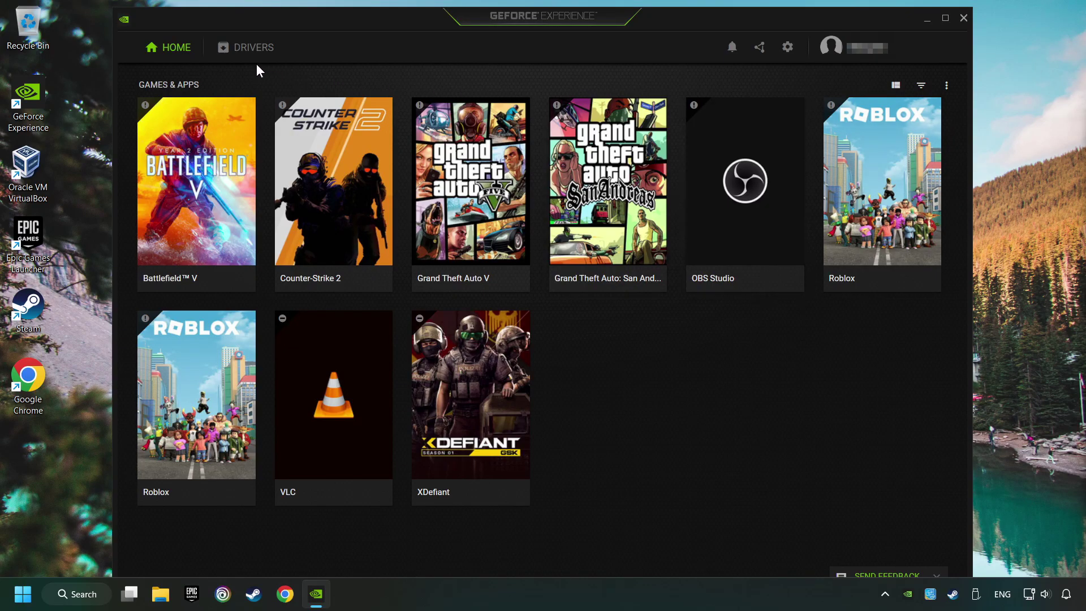
Step: Check for driver updates, confirming Game Ready Driver 560.70 is current, then close GeForce Experience
{"action": "left_click", "coordinate": [250, 50]}
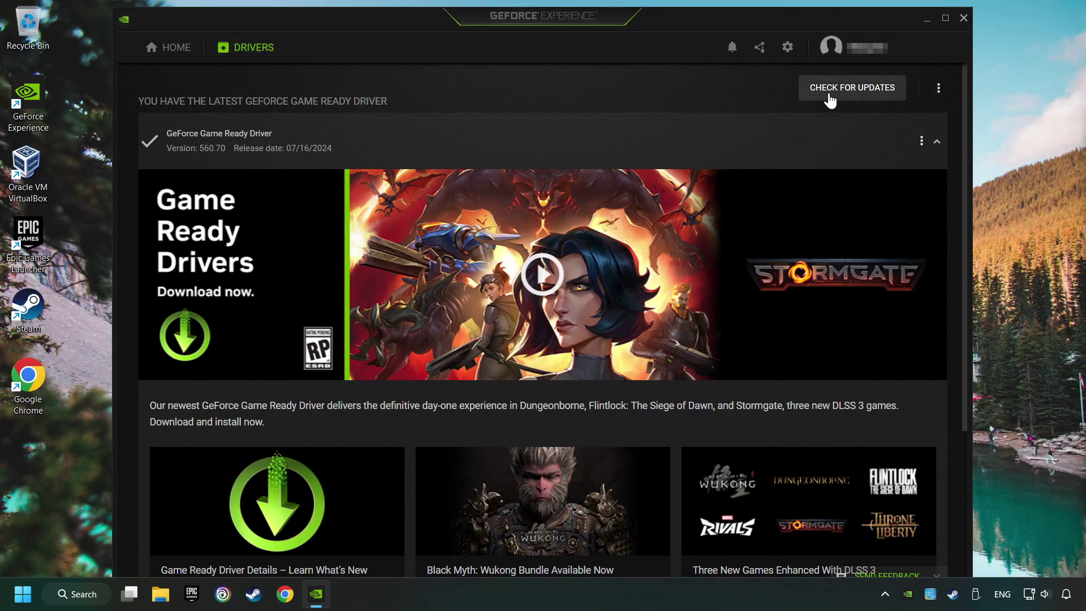
{"action": "left_click", "coordinate": [857, 88]}
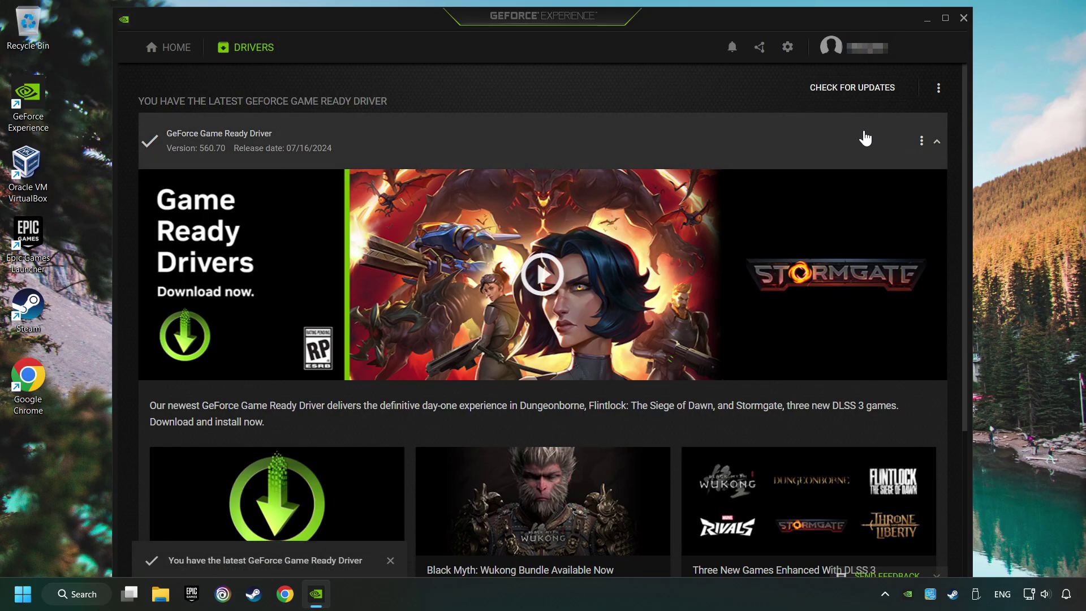
{"action": "left_click", "coordinate": [964, 17]}
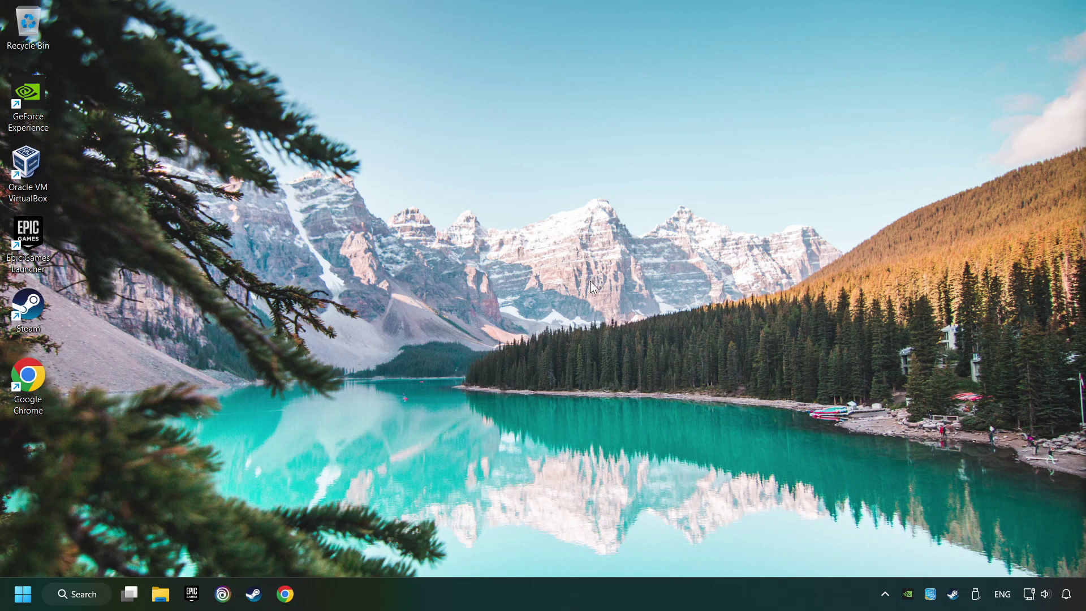
Step: Open Windows Graphics settings, cancelling the app file picker without adding anything
{"action": "left_click", "coordinate": [84, 594]}
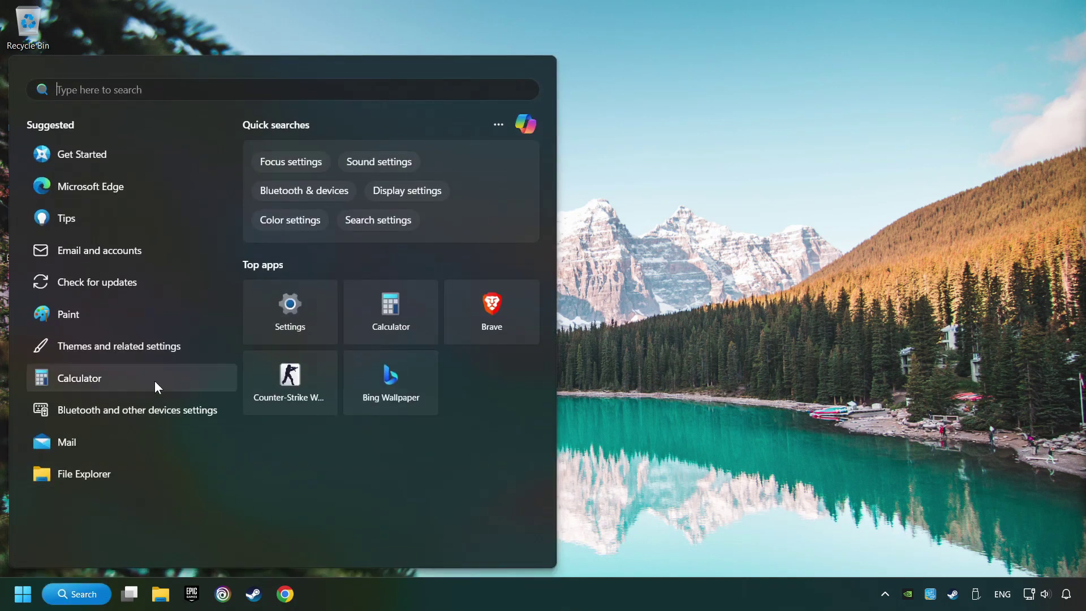
{"action": "type", "text": "graphics se"}
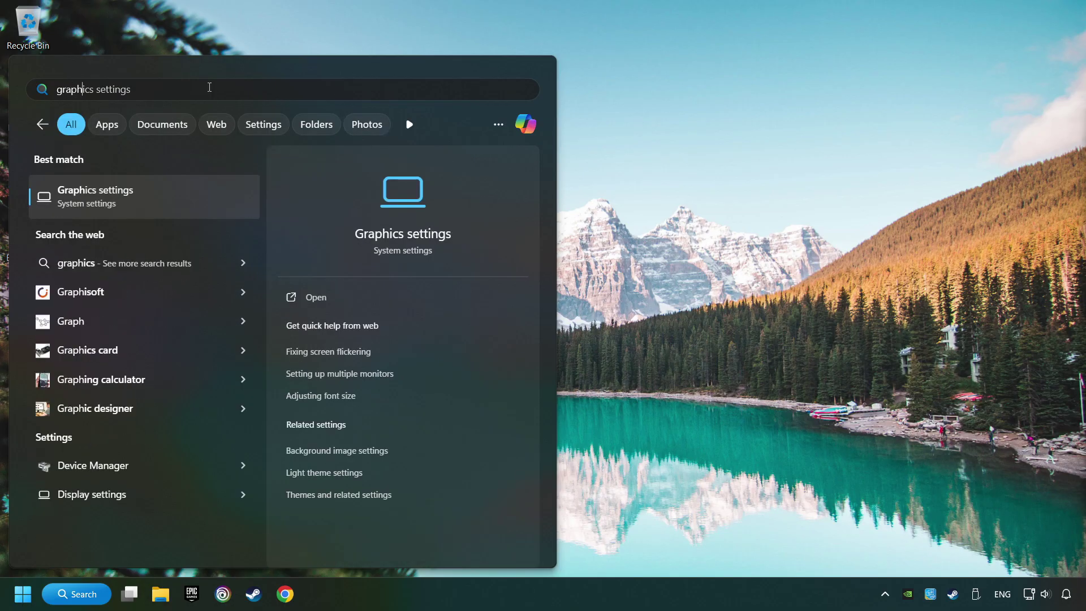
{"action": "type", "text": "ttings"}
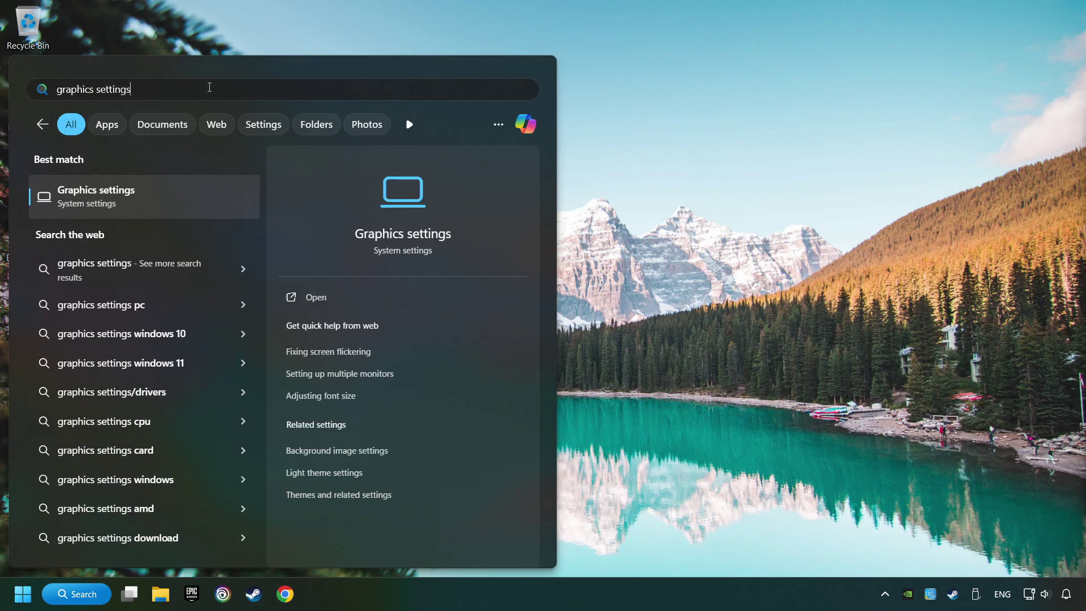
{"action": "left_click", "coordinate": [199, 197]}
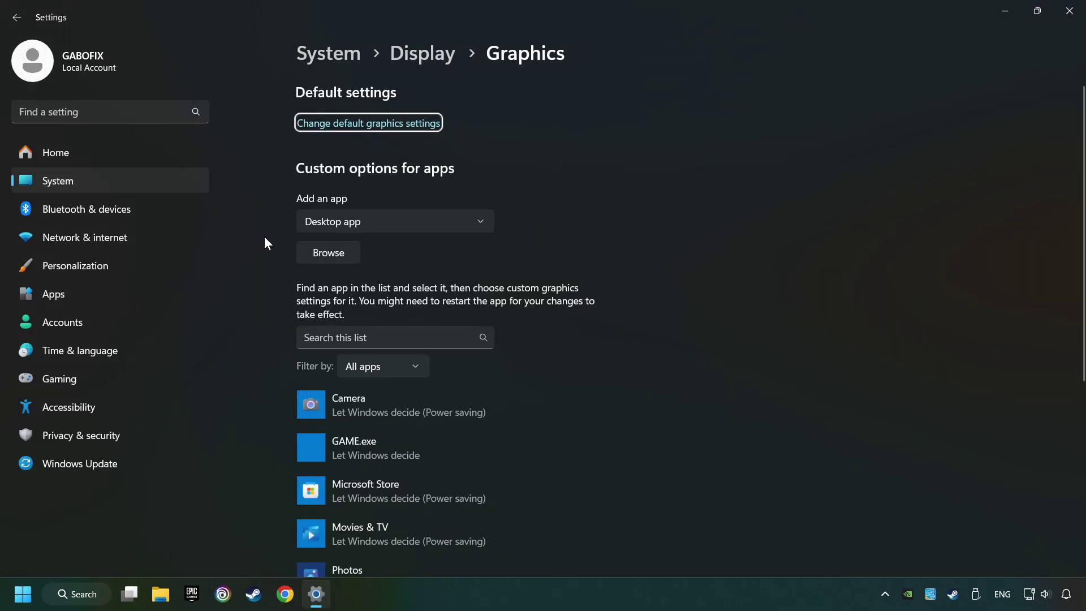
{"action": "scroll", "coordinate": [264, 236], "scroll_direction": "down", "scroll_amount": 3}
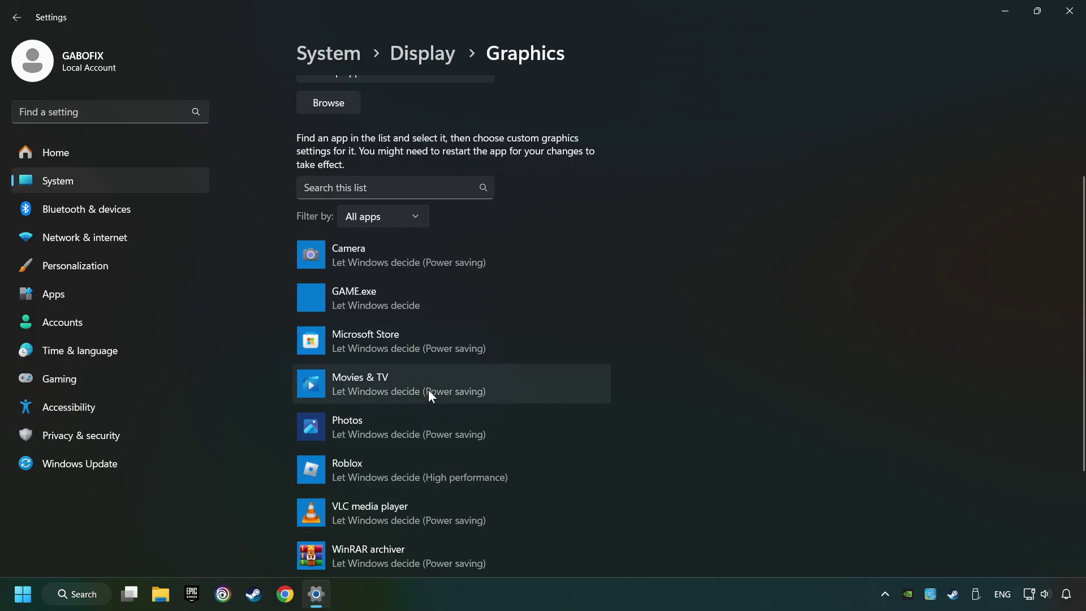
{"action": "scroll", "coordinate": [264, 349], "scroll_direction": "up", "scroll_amount": 2}
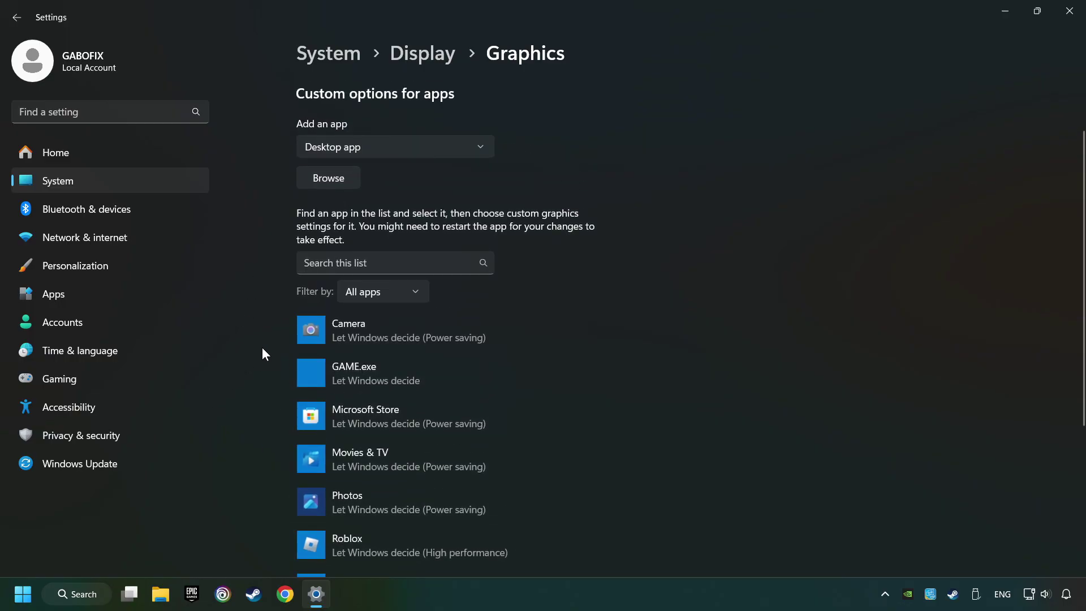
{"action": "scroll", "coordinate": [262, 347], "scroll_direction": "up", "scroll_amount": 2}
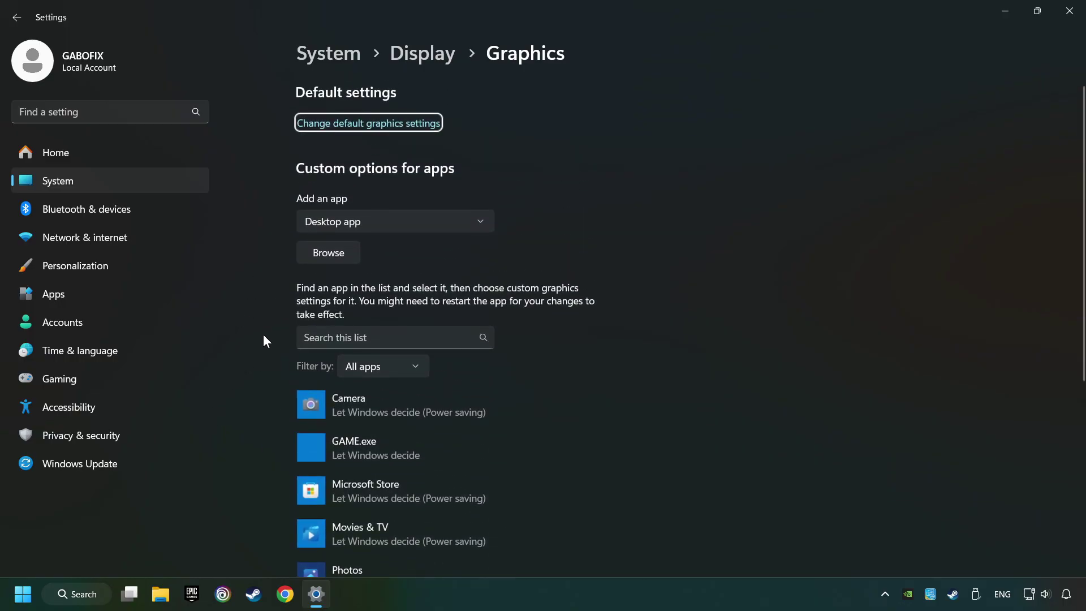
{"action": "left_click", "coordinate": [335, 252]}
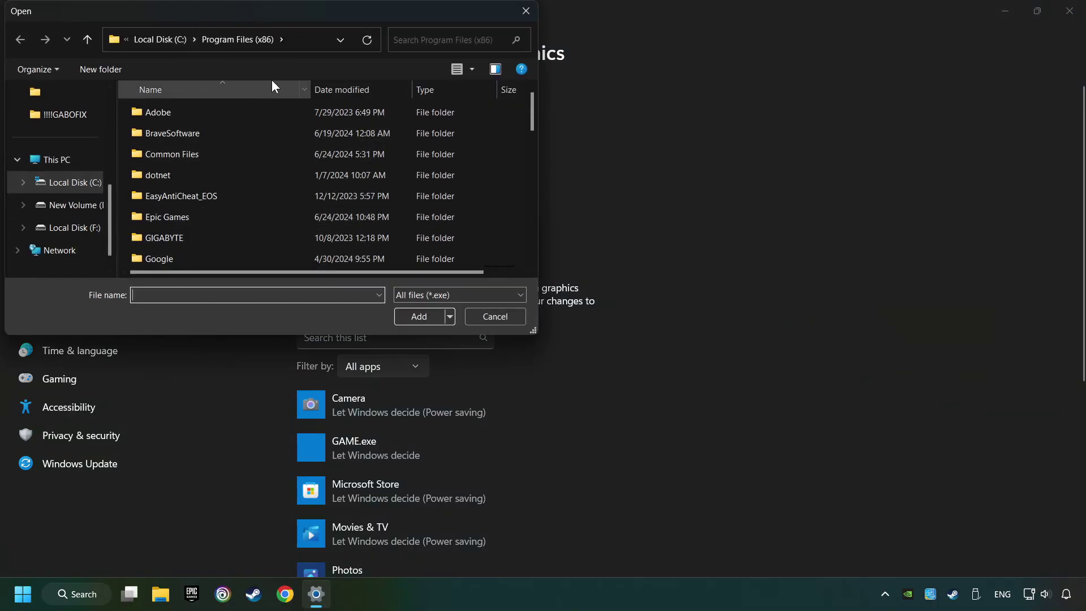
{"action": "left_click", "coordinate": [527, 12]}
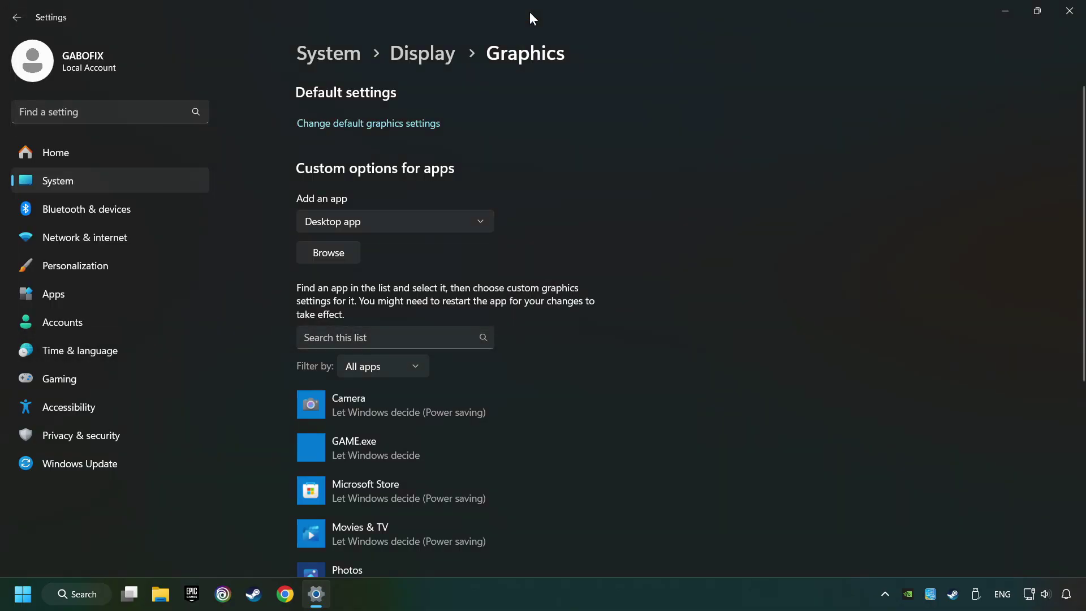
{"action": "scroll", "coordinate": [554, 193], "scroll_direction": "down", "scroll_amount": 1}
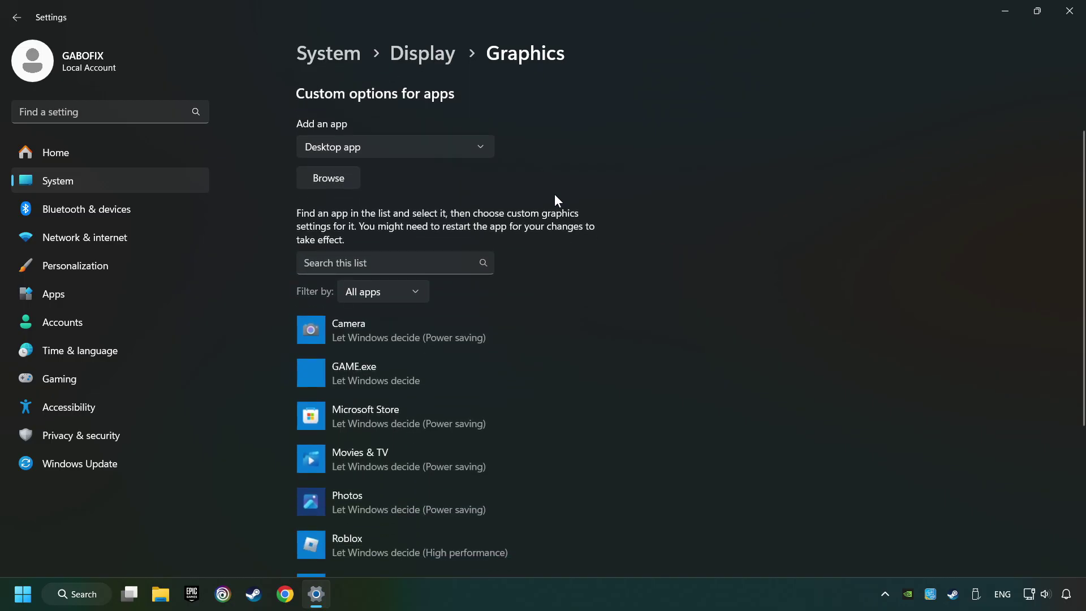
{"action": "scroll", "coordinate": [555, 194], "scroll_direction": "down", "scroll_amount": 1}
Step: Save GAME.exe's graphics preference as High performance (GTX 1050 Ti) and close Settings
{"action": "left_click", "coordinate": [374, 297]}
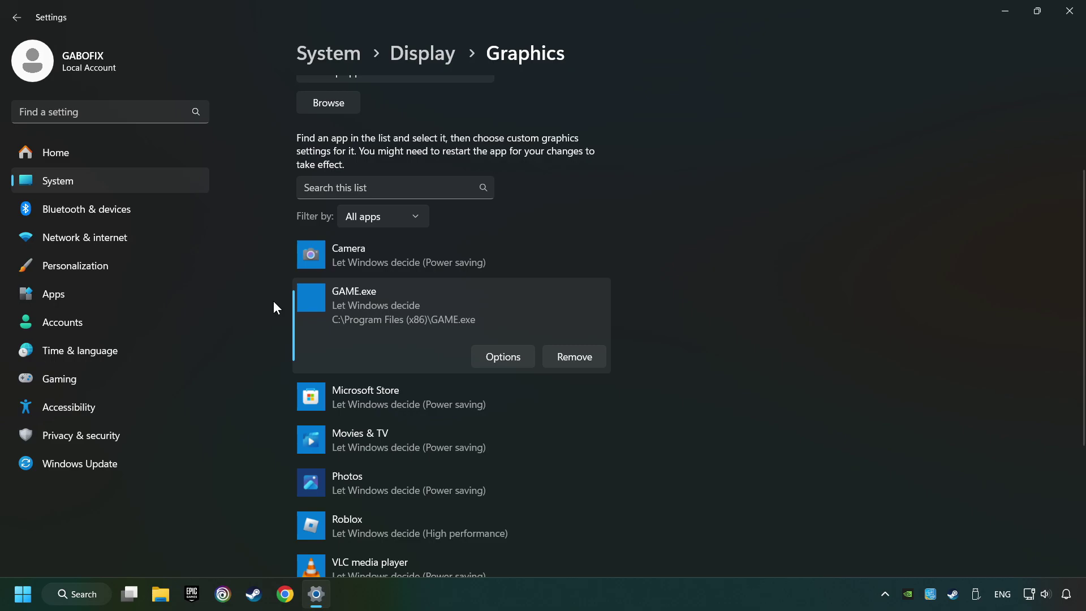
{"action": "left_click", "coordinate": [517, 356]}
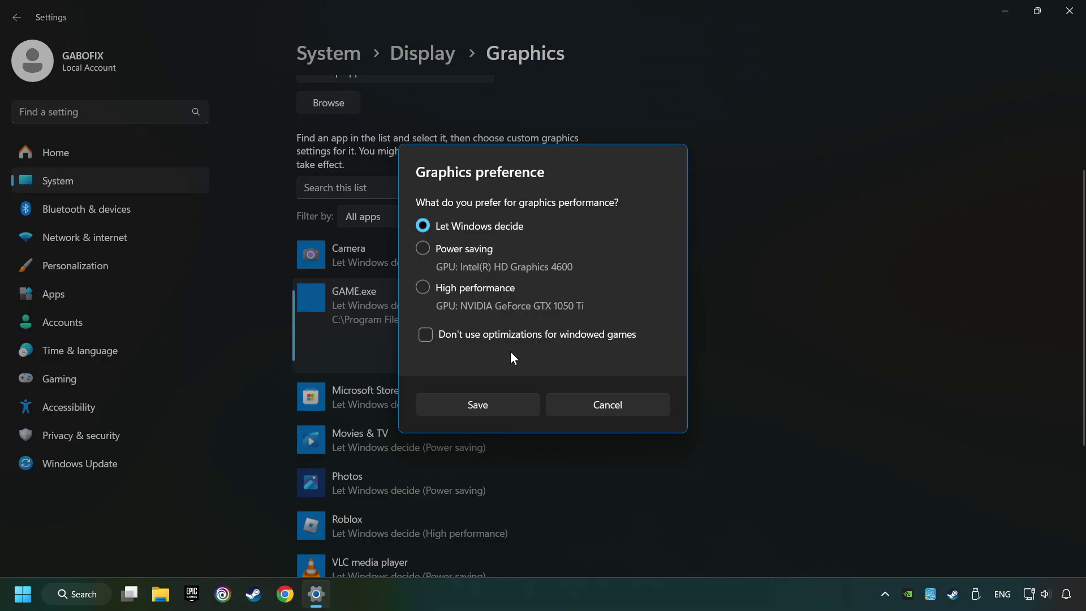
{"action": "left_click", "coordinate": [423, 288]}
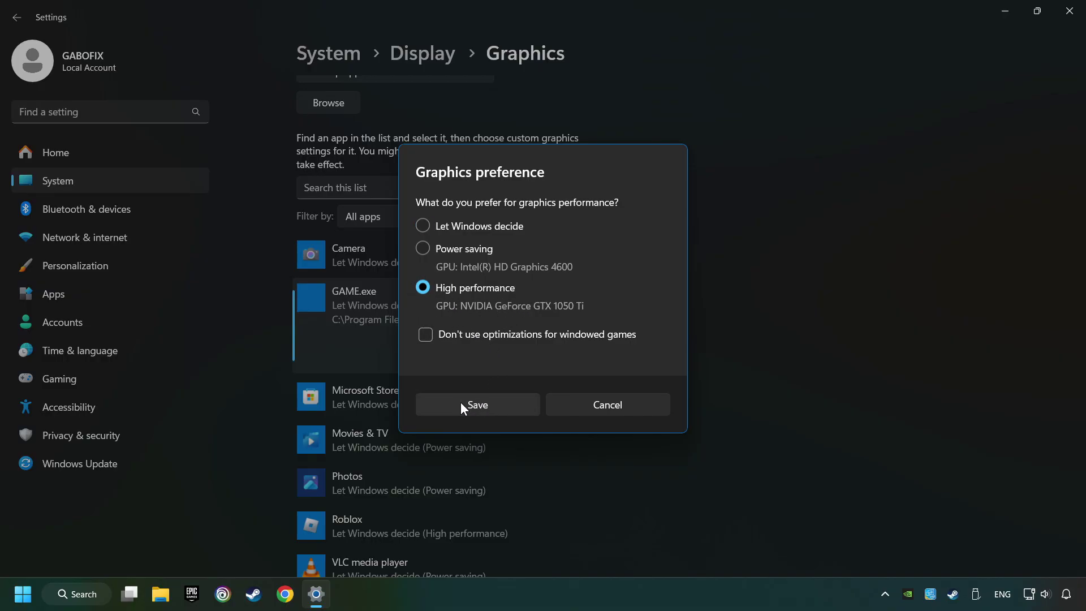
{"action": "left_click", "coordinate": [496, 405]}
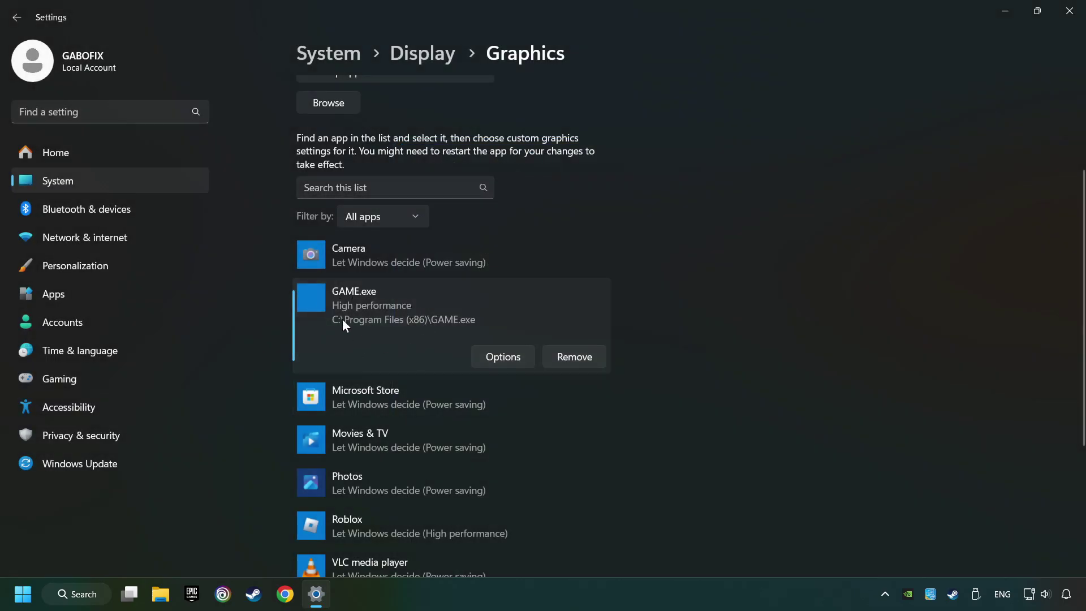
{"action": "left_click", "coordinate": [1068, 12]}
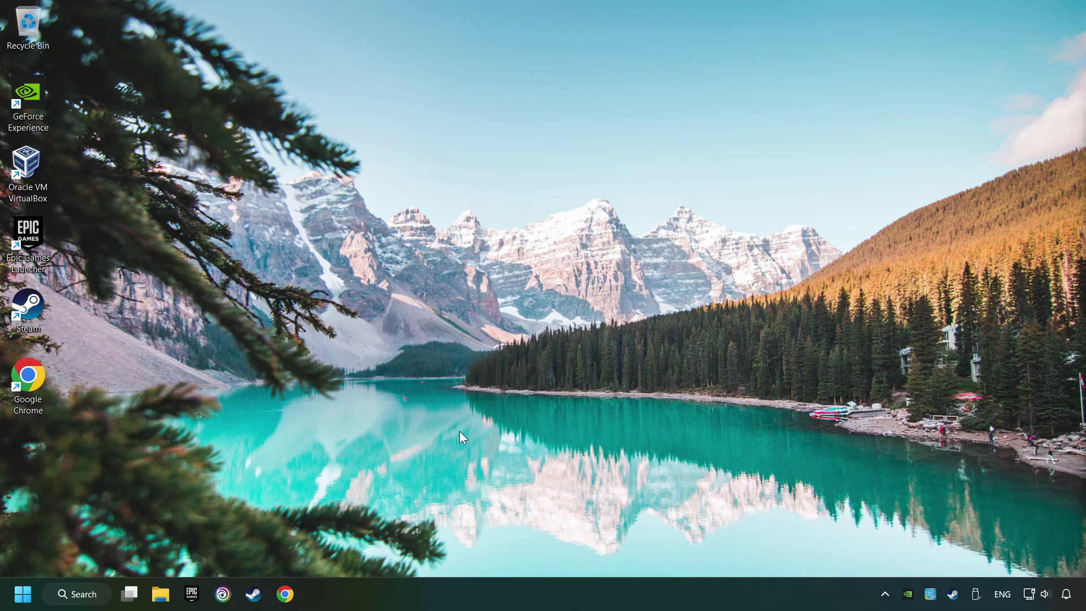
Step: Verify GAME's file integrity under Steam Properties > Installed Files, then browse its install folder
{"action": "left_click", "coordinate": [253, 593]}
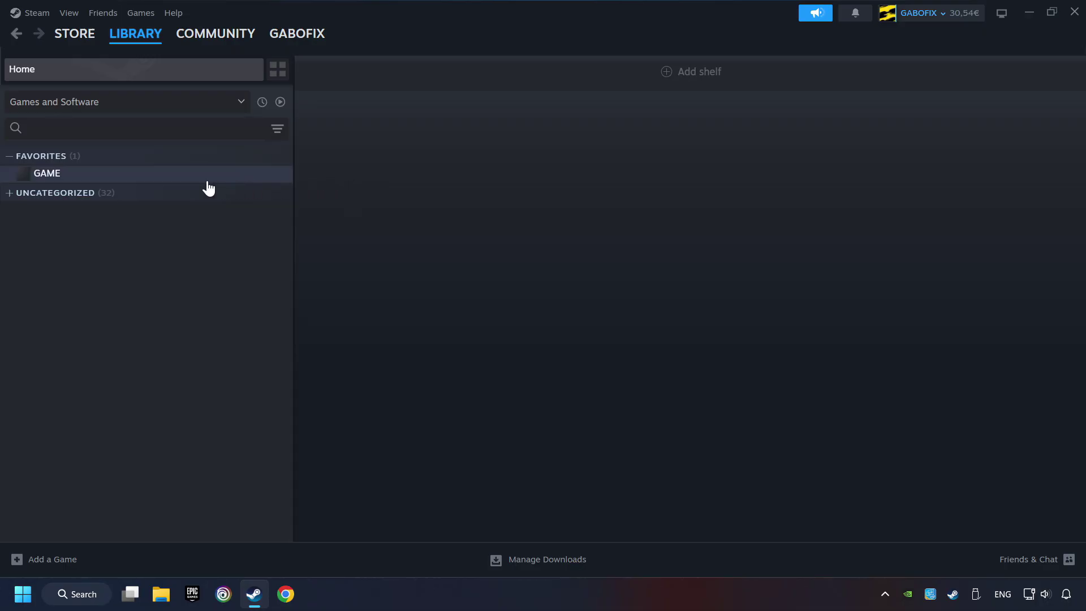
{"action": "right_click", "coordinate": [241, 181]}
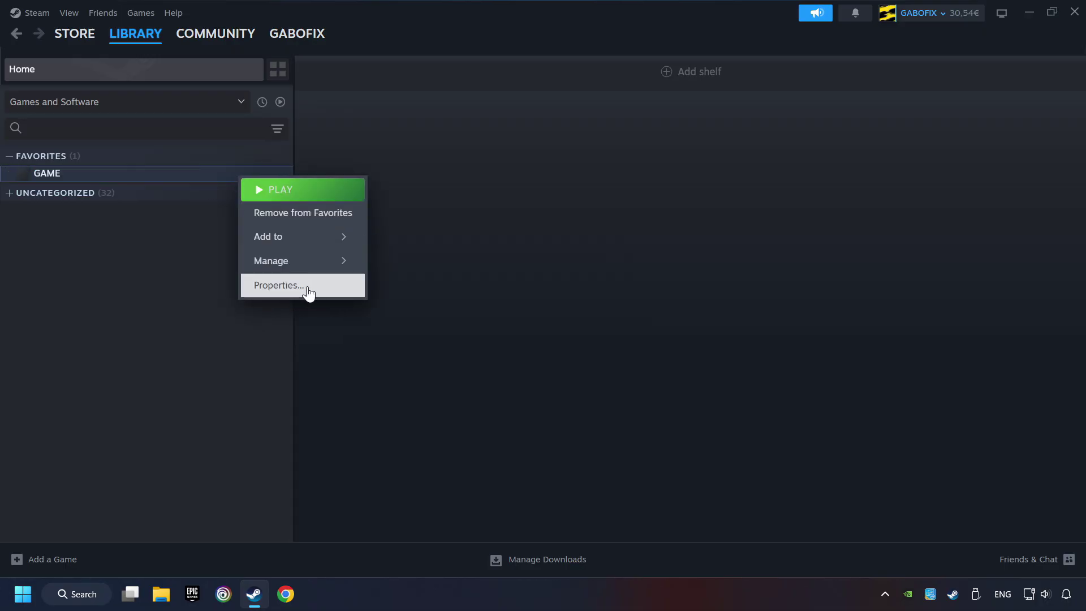
{"action": "left_click", "coordinate": [336, 292]}
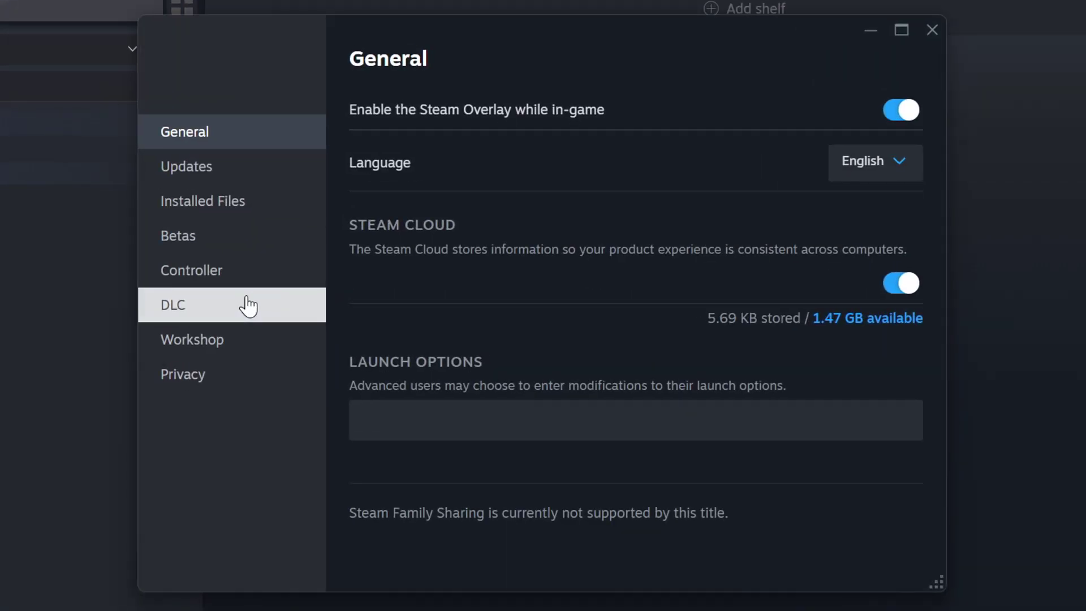
{"action": "left_click", "coordinate": [252, 209]}
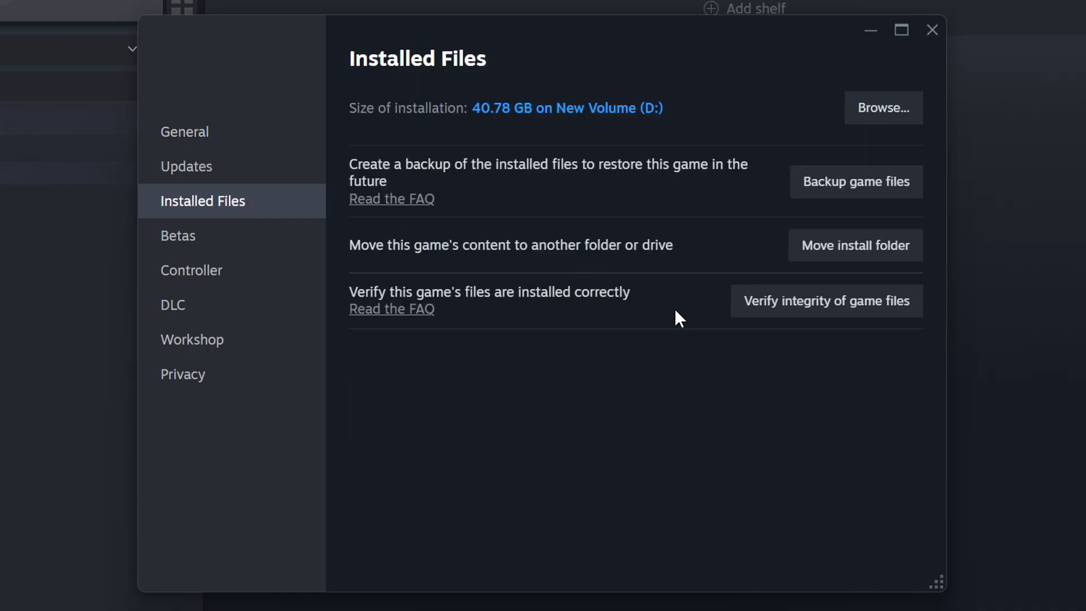
{"action": "left_click", "coordinate": [848, 314]}
{"action": "left_click", "coordinate": [891, 115]}
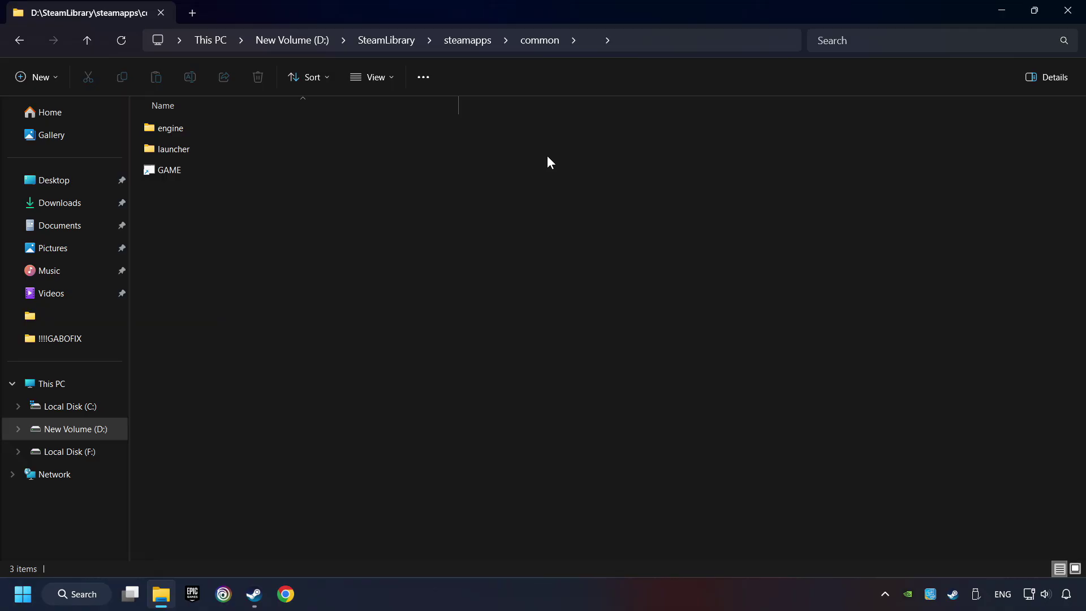
Step: Open the Properties window of the GAME shortcut in its install folder
{"action": "left_click", "coordinate": [337, 169]}
{"action": "right_click", "coordinate": [345, 169]}
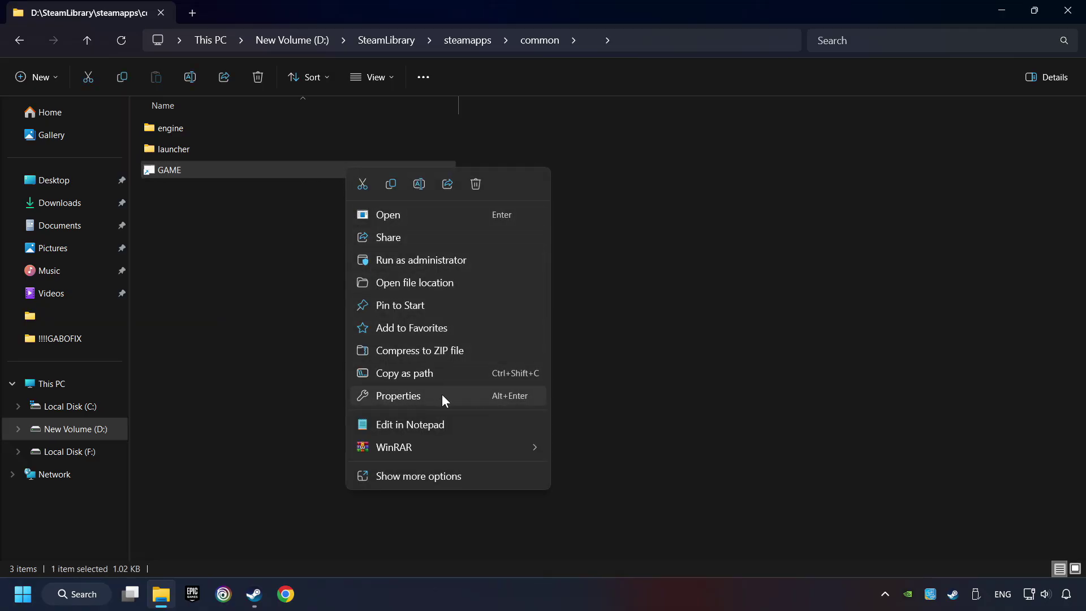
{"action": "left_click", "coordinate": [366, 396]}
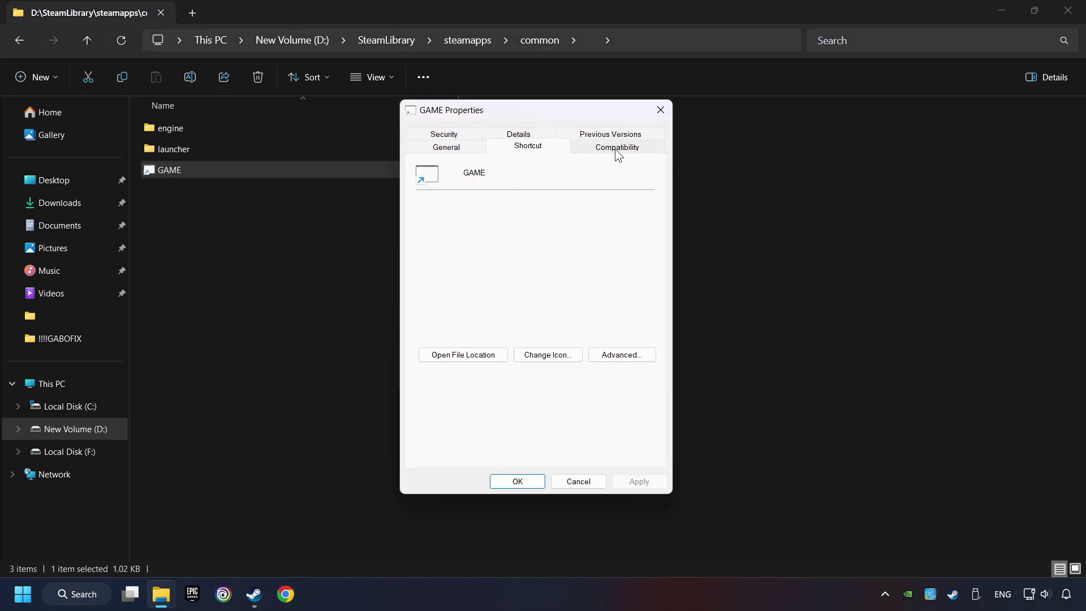
Step: Set GAME to Windows 8 compatibility, run as administrator, fullscreen optimizations off, and apply
{"action": "left_click", "coordinate": [638, 148]}
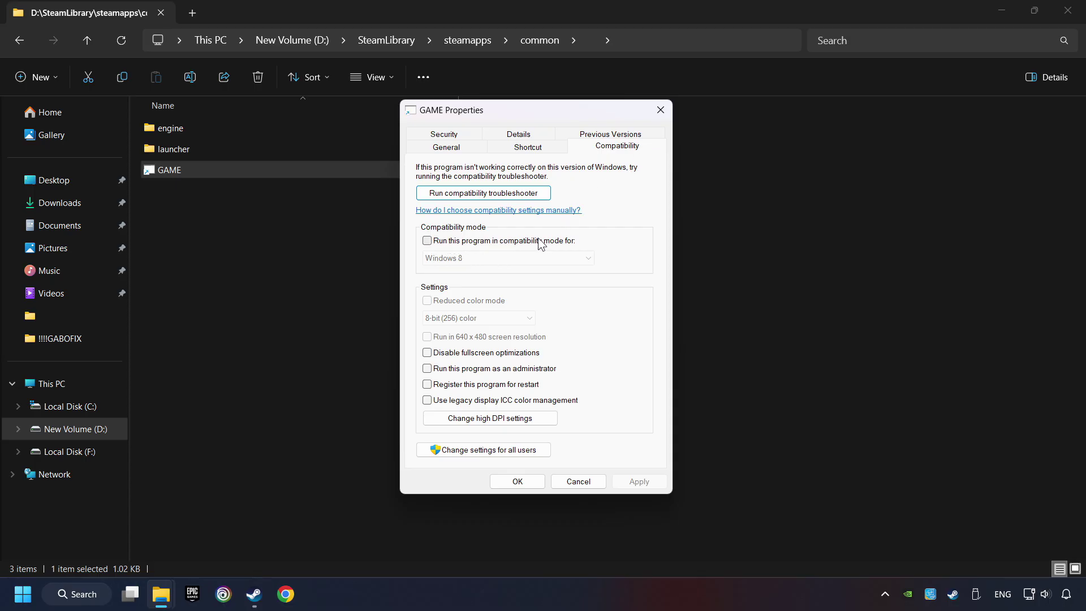
{"action": "left_click", "coordinate": [517, 244]}
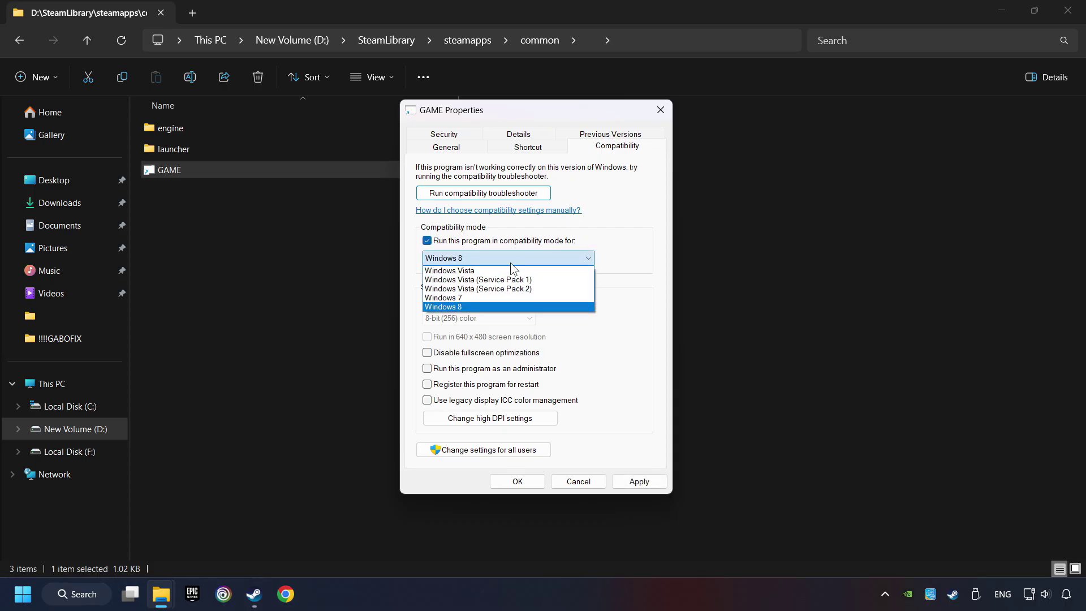
{"action": "left_click", "coordinate": [480, 307]}
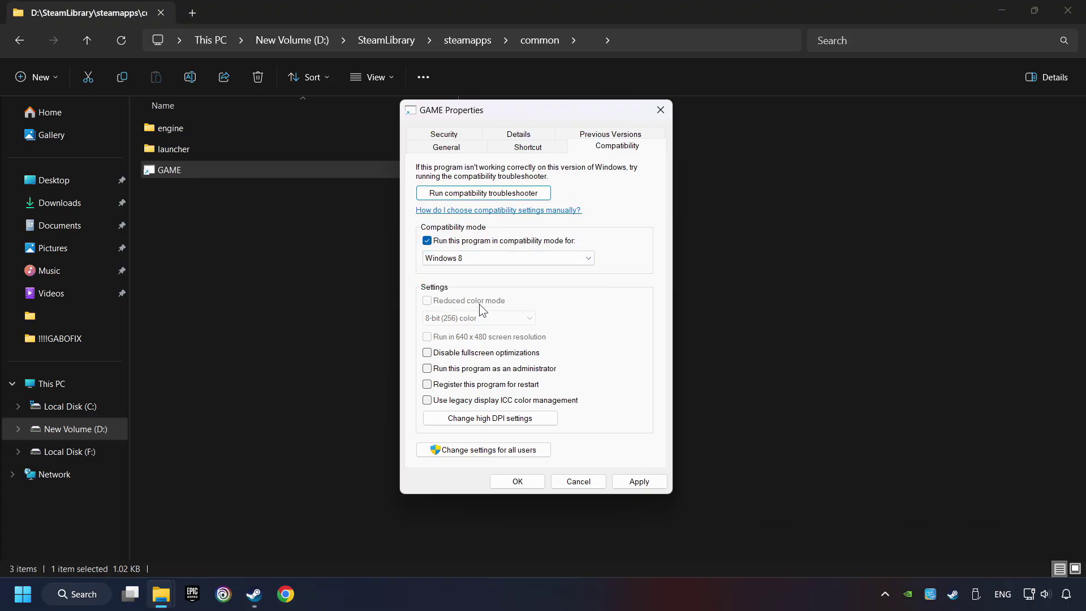
{"action": "left_click", "coordinate": [427, 353]}
{"action": "left_click", "coordinate": [427, 368]}
{"action": "left_click", "coordinate": [642, 481]}
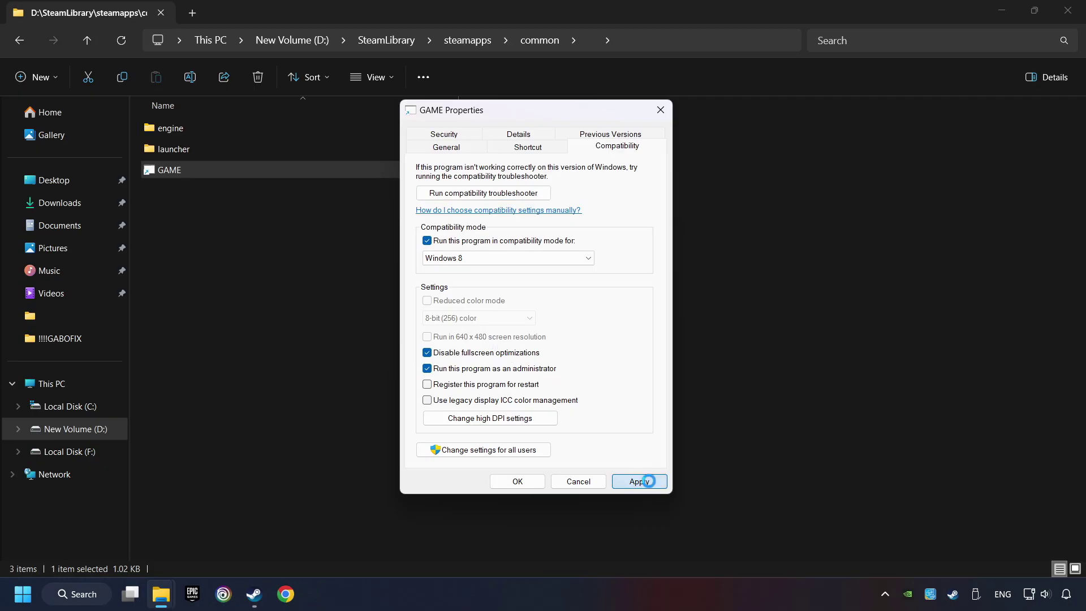
{"action": "left_click", "coordinate": [517, 481]}
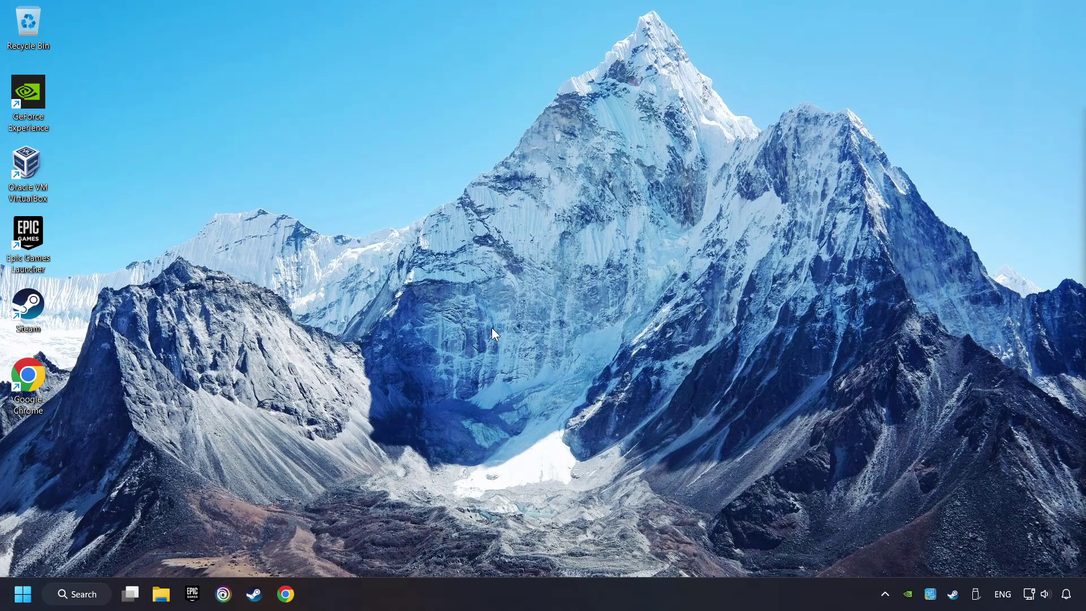
Step: Open the pasted DirectX End-User Runtime download page in Chrome
{"action": "left_click", "coordinate": [286, 594]}
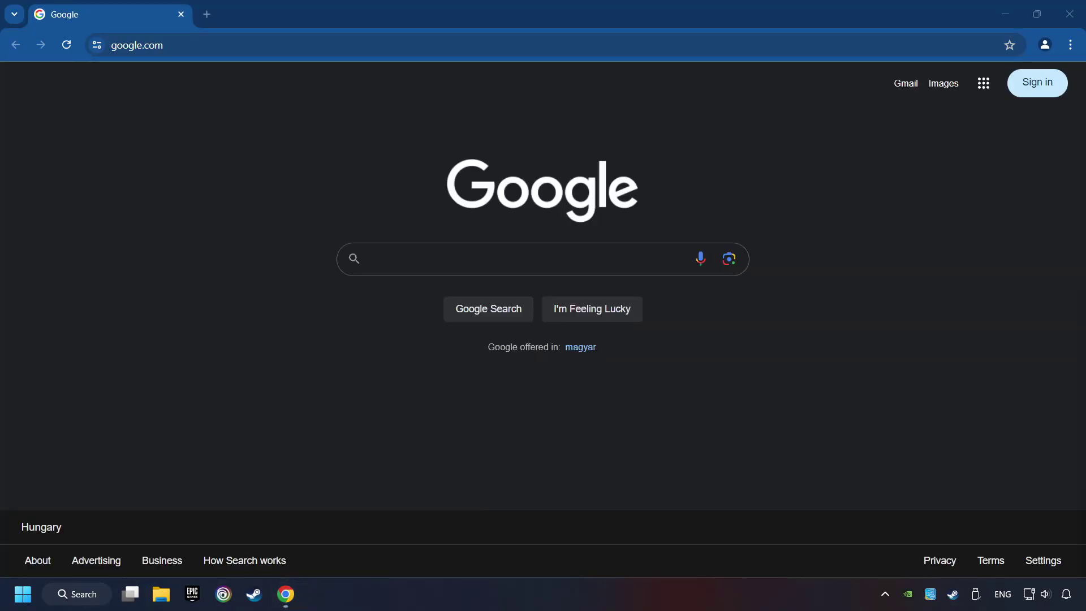
{"action": "left_click", "coordinate": [203, 46]}
{"action": "type", "text": "https://www.microsoft.com/en-US/download/details.aspx?id=35"}
{"action": "key", "text": "Return"}
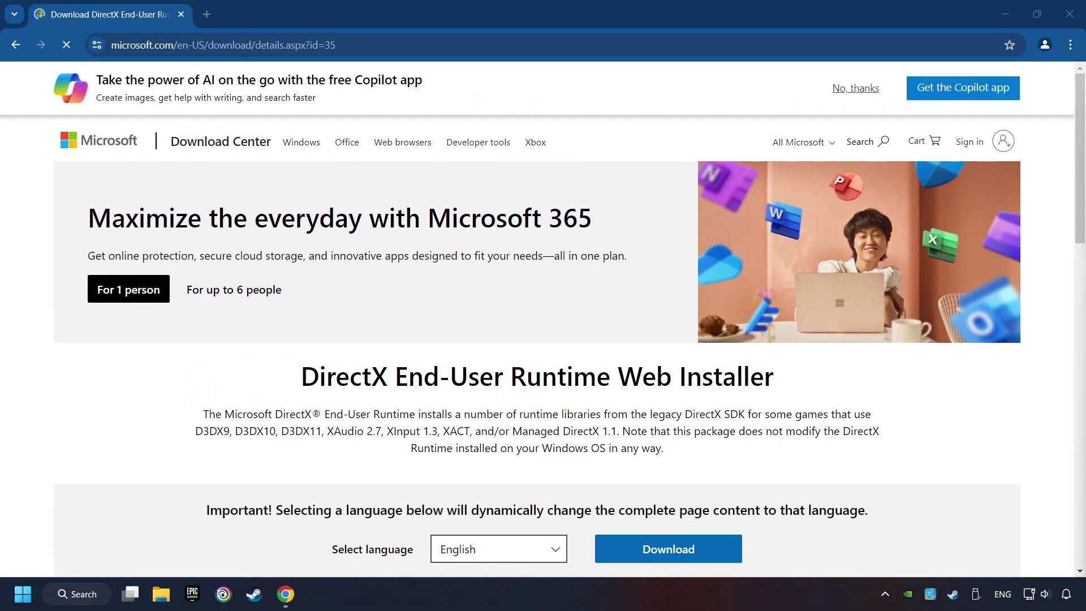
Step: Load the Visual C++ Redistributable page in a new tab, then download dxwebsetup.exe
{"action": "left_click", "coordinate": [206, 14]}
{"action": "type", "text": "https://learn.microsoft.com/en-us/cpp/windows/latest-supported-vc-redist?view=msvc-160"}
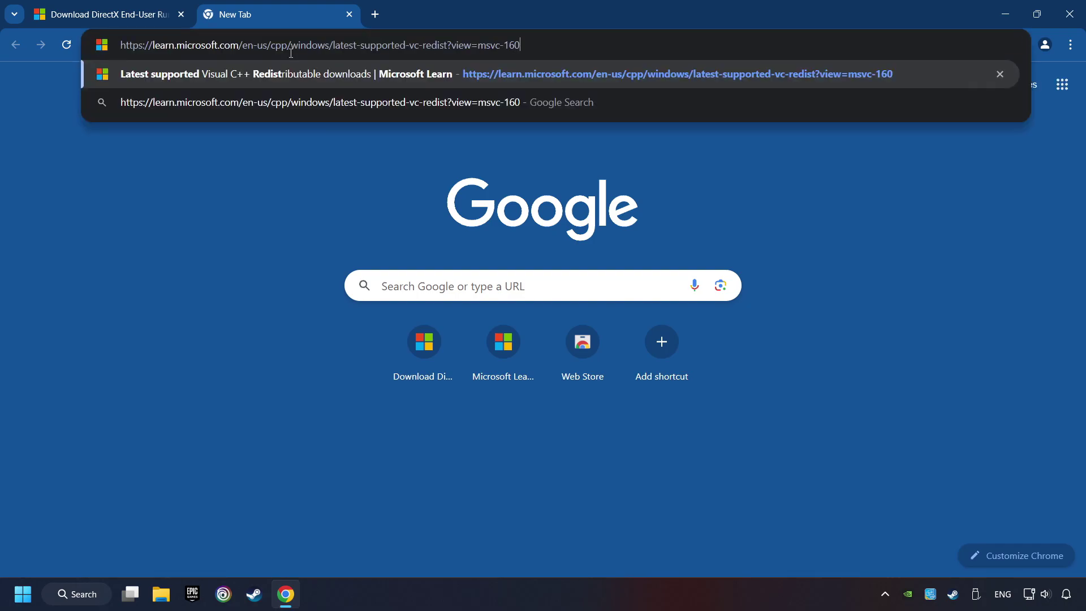
{"action": "key", "text": "Return"}
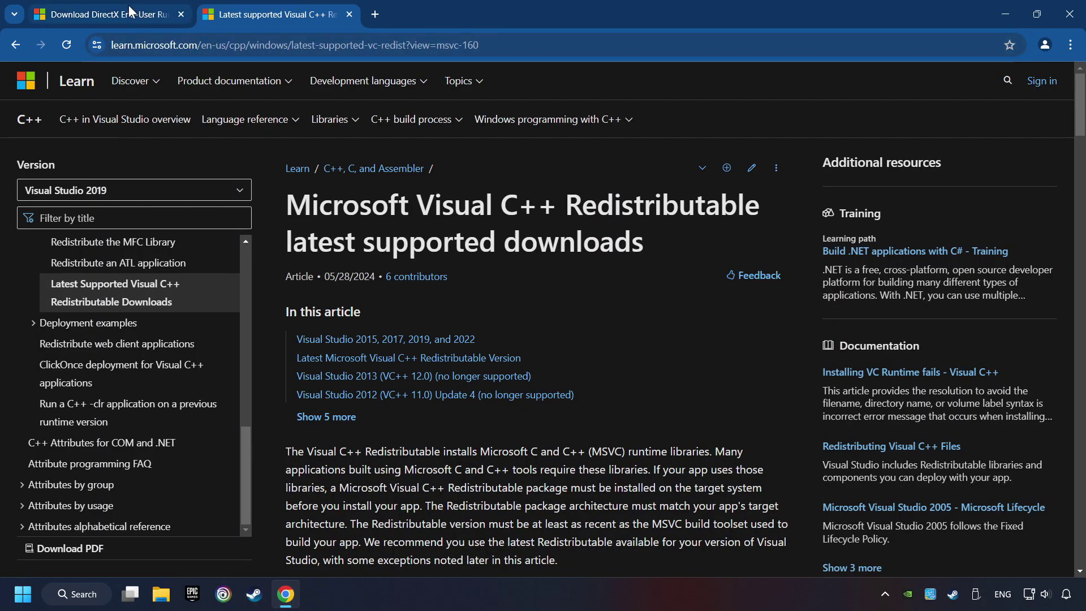
{"action": "left_click", "coordinate": [130, 11]}
{"action": "scroll", "coordinate": [325, 295], "scroll_direction": "down", "scroll_amount": 1}
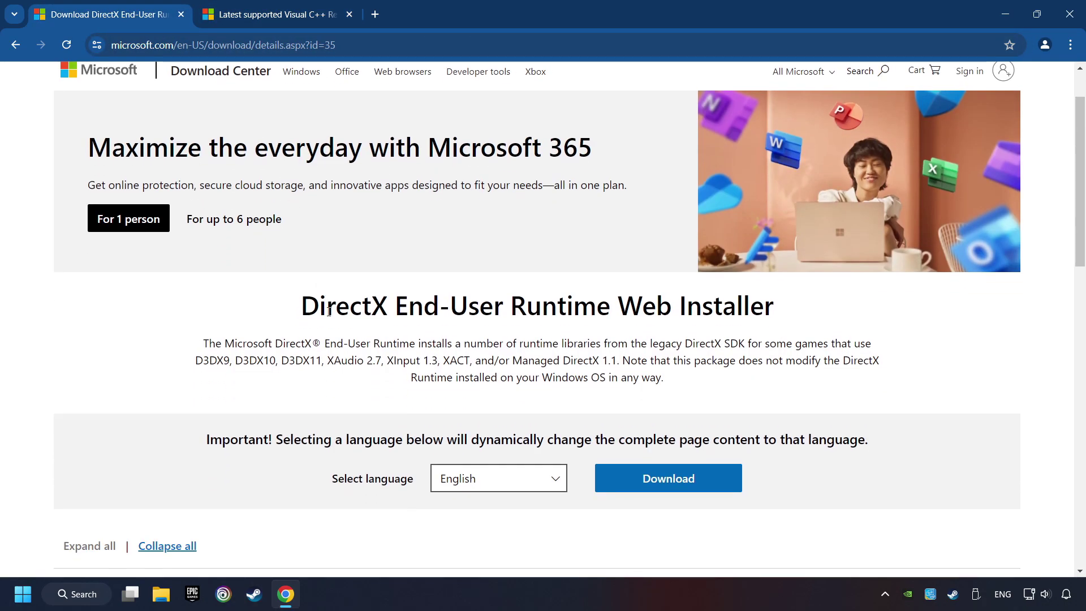
{"action": "scroll", "coordinate": [305, 308], "scroll_direction": "down", "scroll_amount": 1}
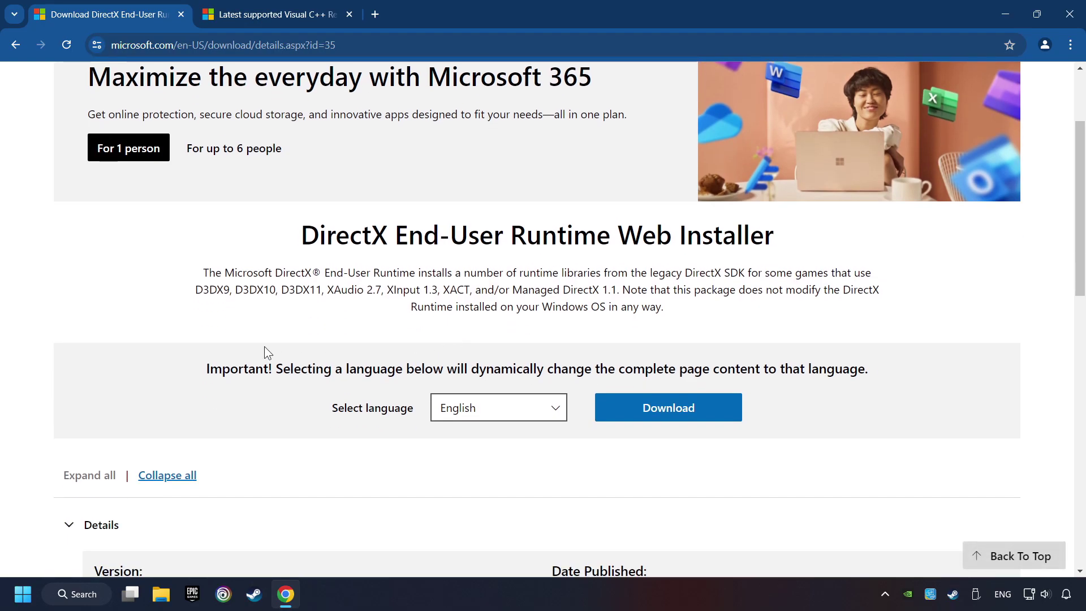
{"action": "left_click", "coordinate": [670, 407]}
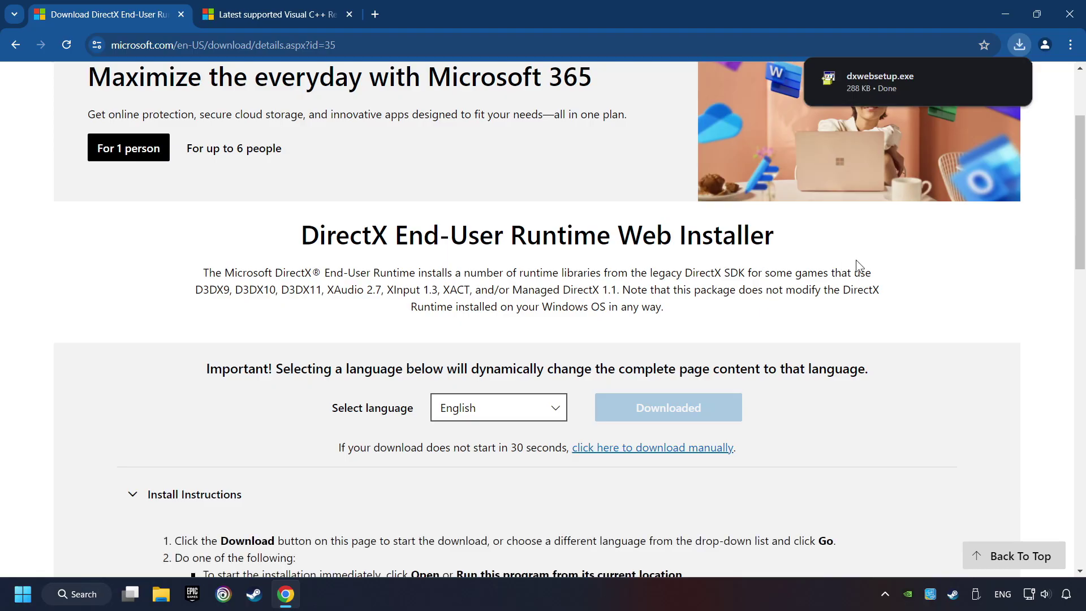
Step: Run dxwebsetup.exe, accept the license, decline the Bing Bar, and finish setup
{"action": "left_click", "coordinate": [880, 80]}
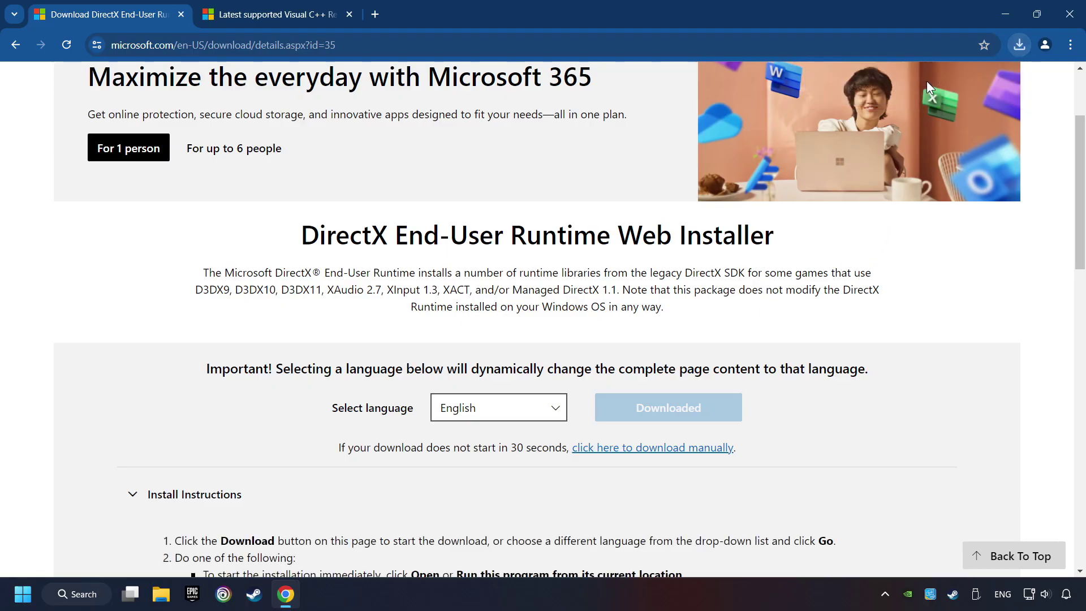
{"action": "left_click_drag", "start_coordinate": [361, 103], "coordinate": [628, 183]}
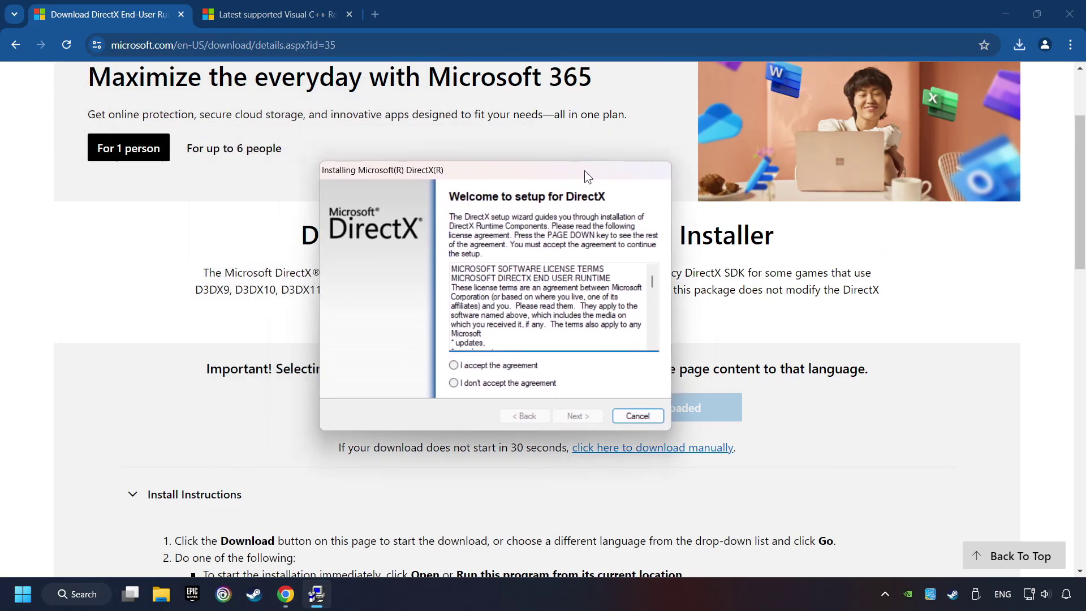
{"action": "scroll", "coordinate": [692, 337], "scroll_direction": "down", "scroll_amount": 5}
{"action": "scroll", "coordinate": [644, 356], "scroll_direction": "up", "scroll_amount": 5}
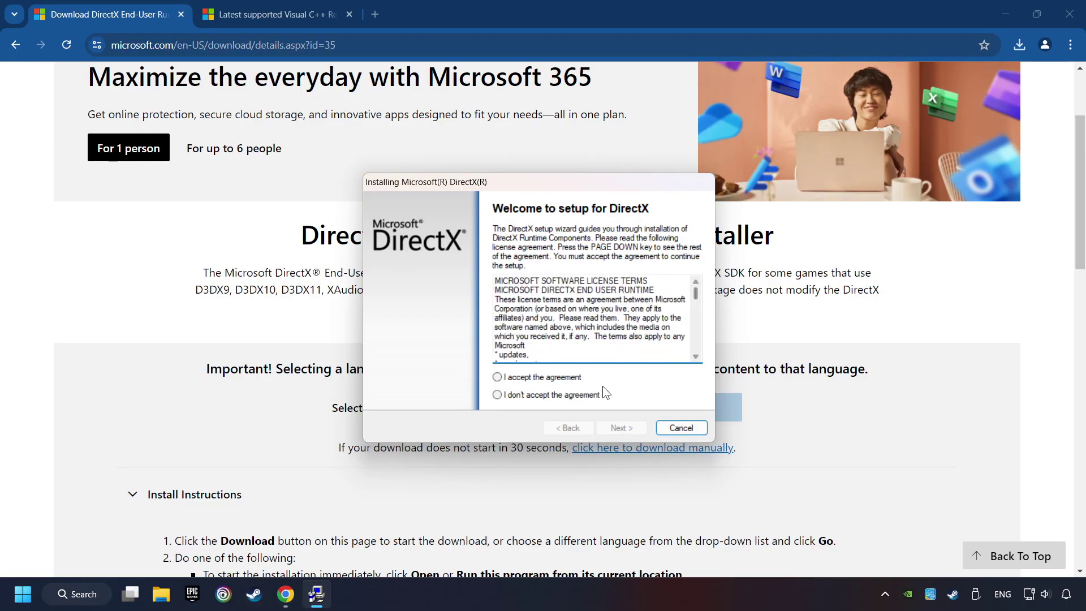
{"action": "left_click", "coordinate": [513, 377]}
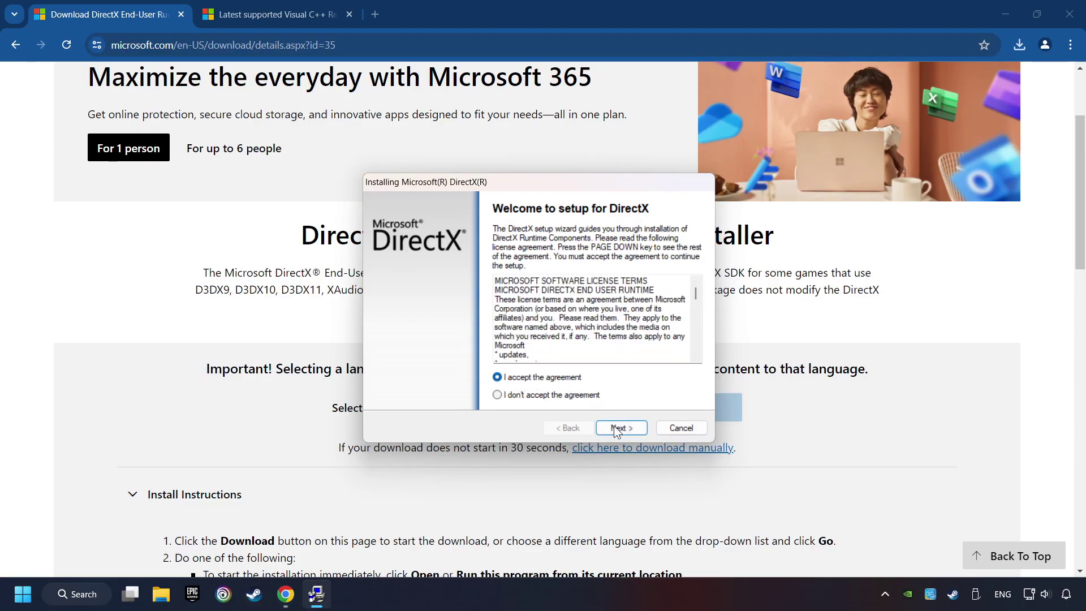
{"action": "left_click", "coordinate": [621, 429]}
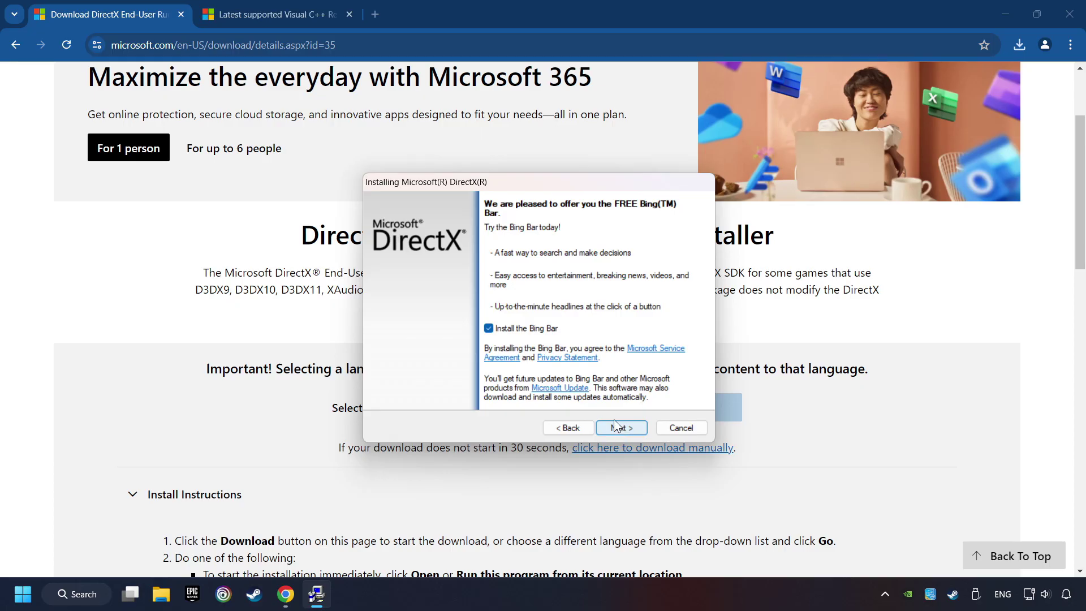
{"action": "left_click", "coordinate": [489, 329]}
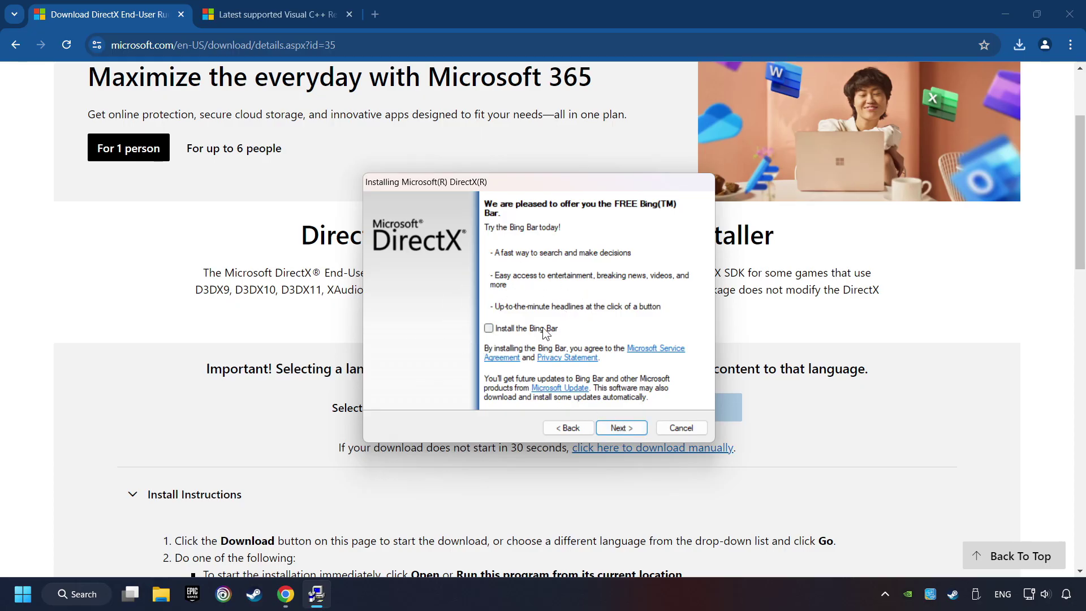
{"action": "left_click", "coordinate": [625, 428]}
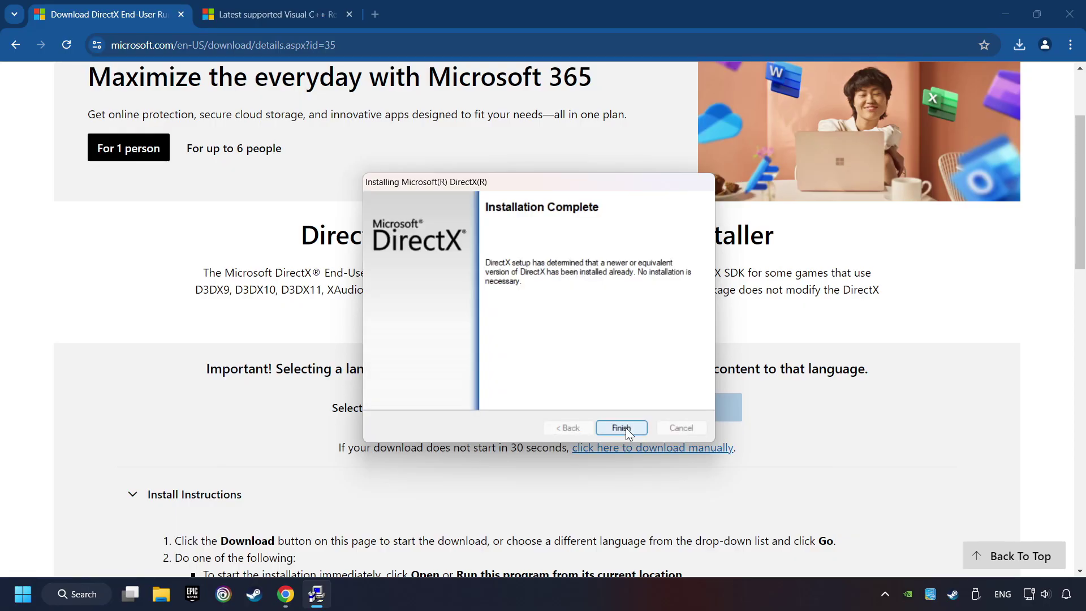
{"action": "left_click", "coordinate": [620, 426]}
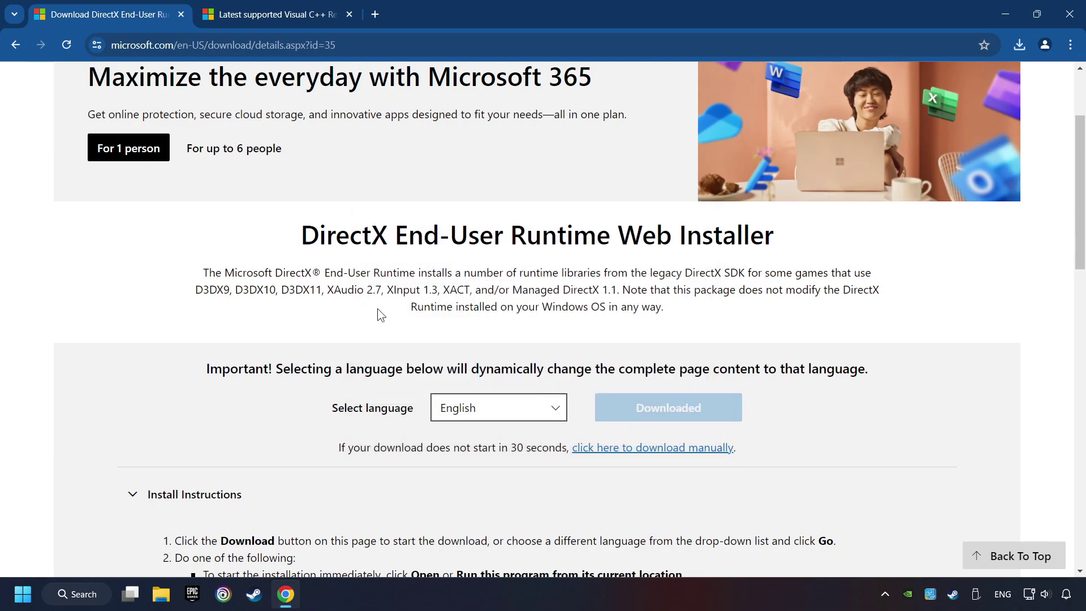
Step: Download the ARM64, x86 and x64 Visual C++ Redistributables and launch VC_redist.arm64.exe
{"action": "left_click", "coordinate": [263, 14]}
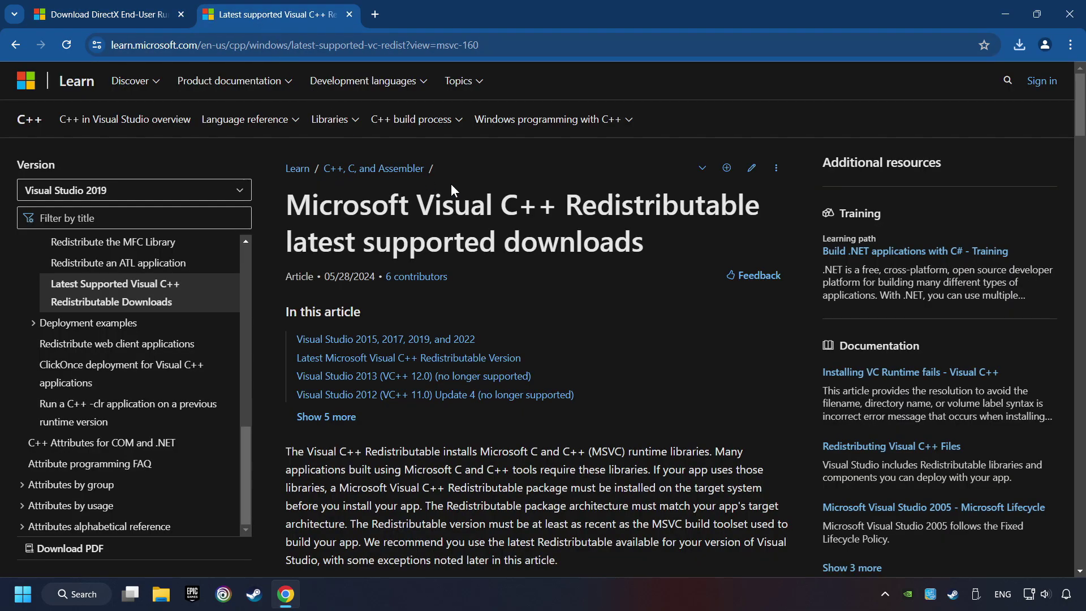
{"action": "scroll", "coordinate": [1052, 127], "scroll_direction": "down", "scroll_amount": 10}
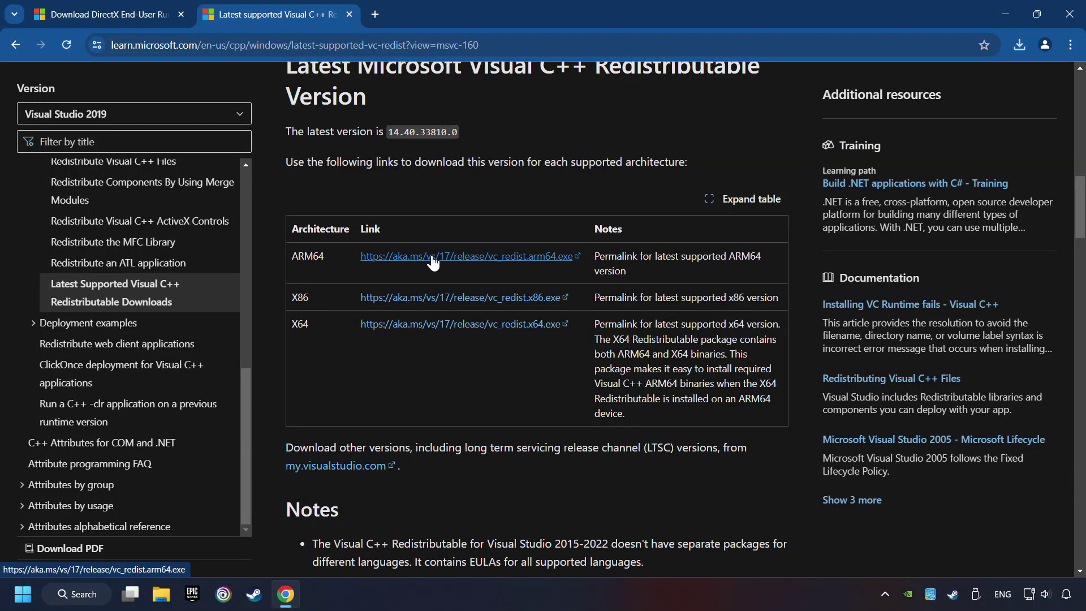
{"action": "left_click", "coordinate": [432, 258]}
{"action": "left_click", "coordinate": [436, 298]}
{"action": "left_click", "coordinate": [438, 324]}
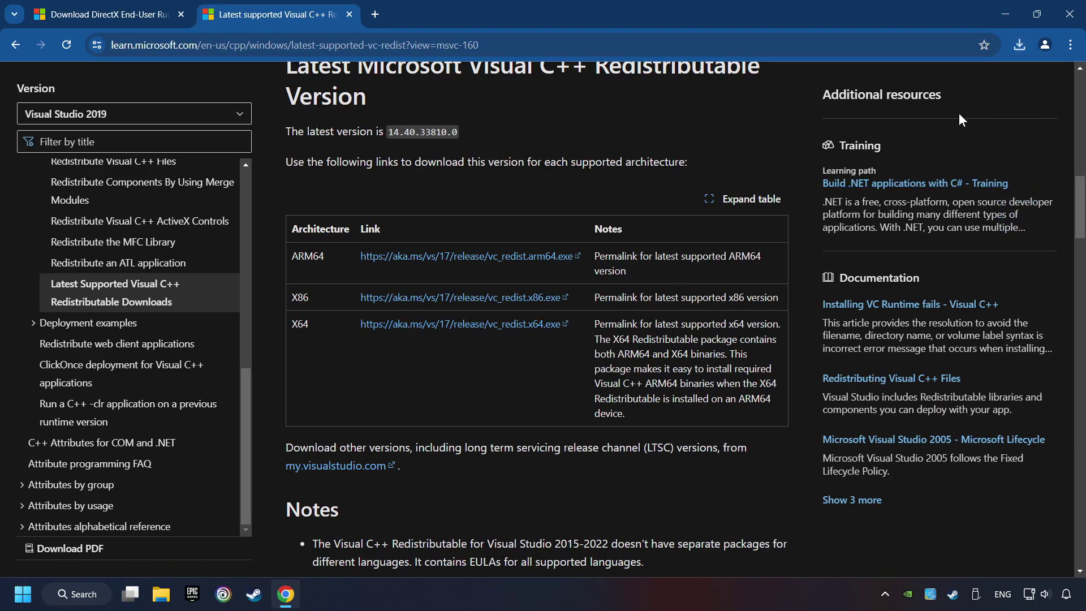
{"action": "left_click", "coordinate": [1019, 47]}
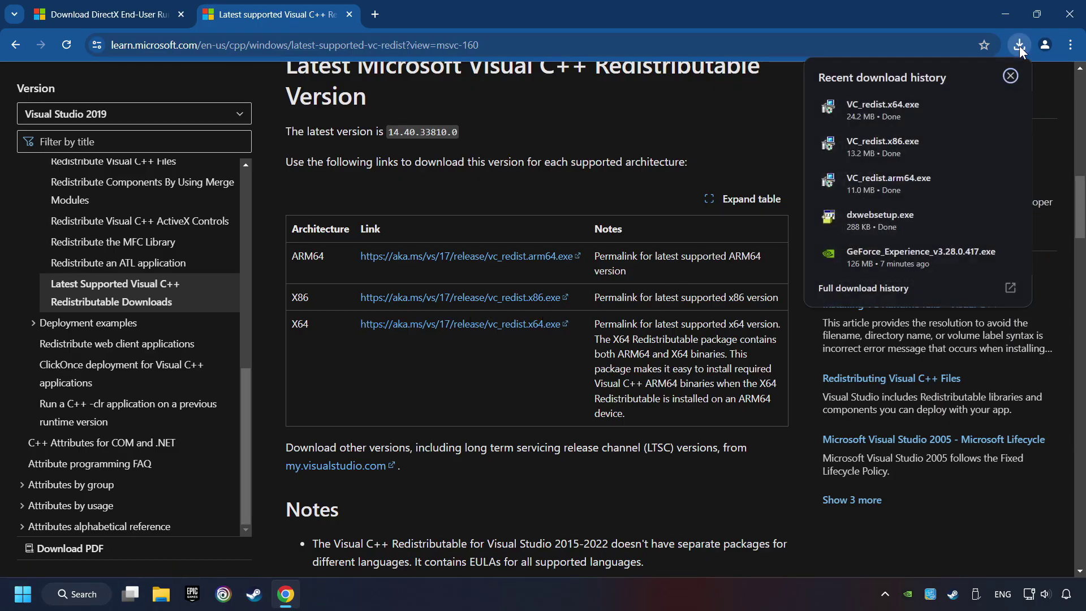
{"action": "left_click", "coordinate": [907, 177]}
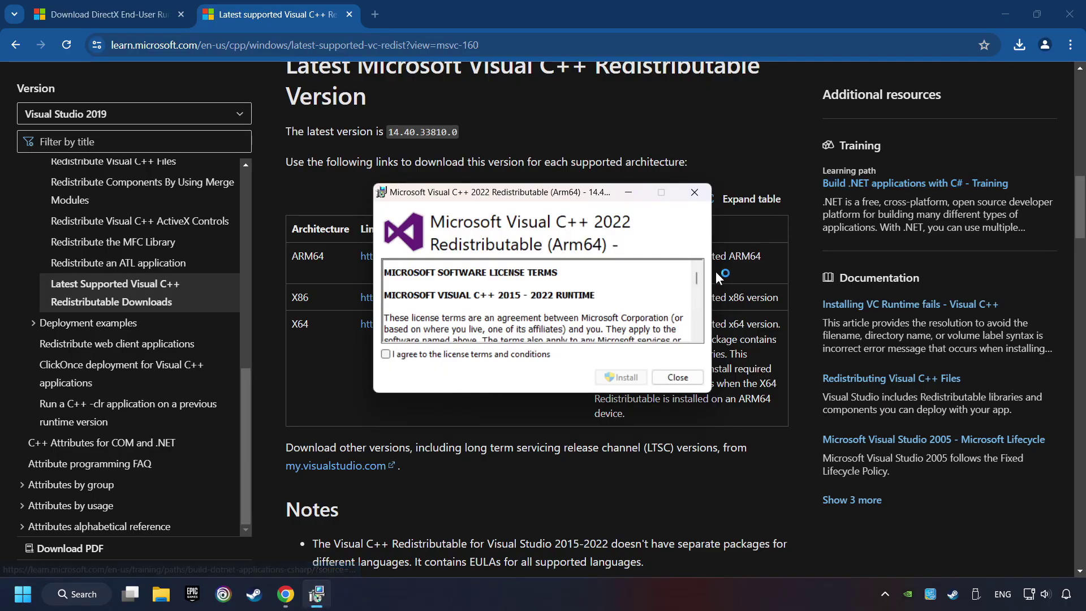
{"action": "left_click_drag", "start_coordinate": [698, 283], "coordinate": [698, 335]}
Step: Try installing the ARM64 Visual C++ Redistributable and dismiss the unsupported-processor failure
{"action": "left_click", "coordinate": [386, 354]}
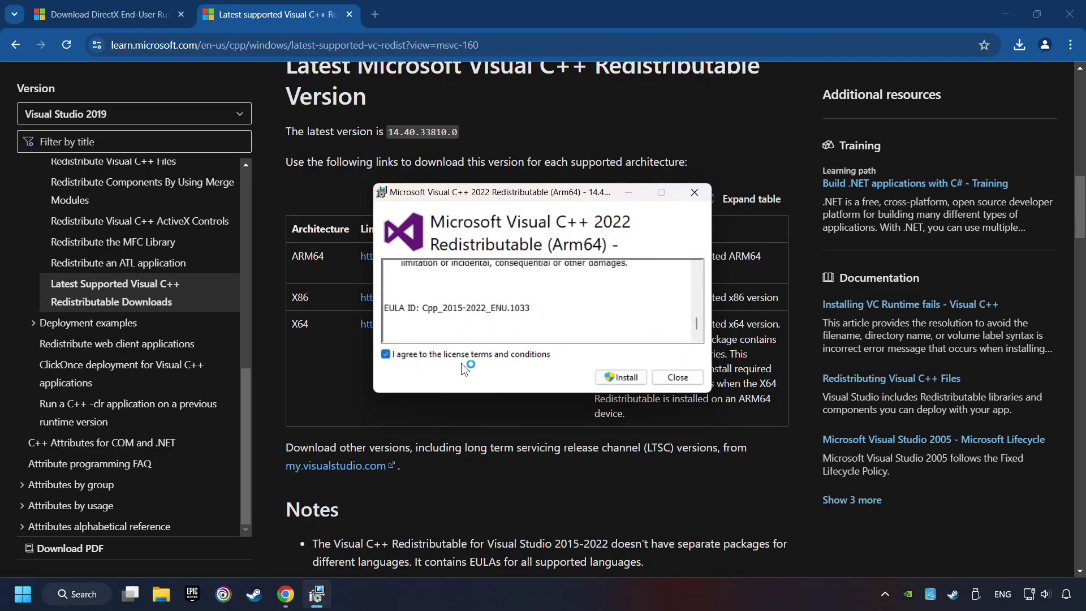
{"action": "left_click", "coordinate": [626, 376]}
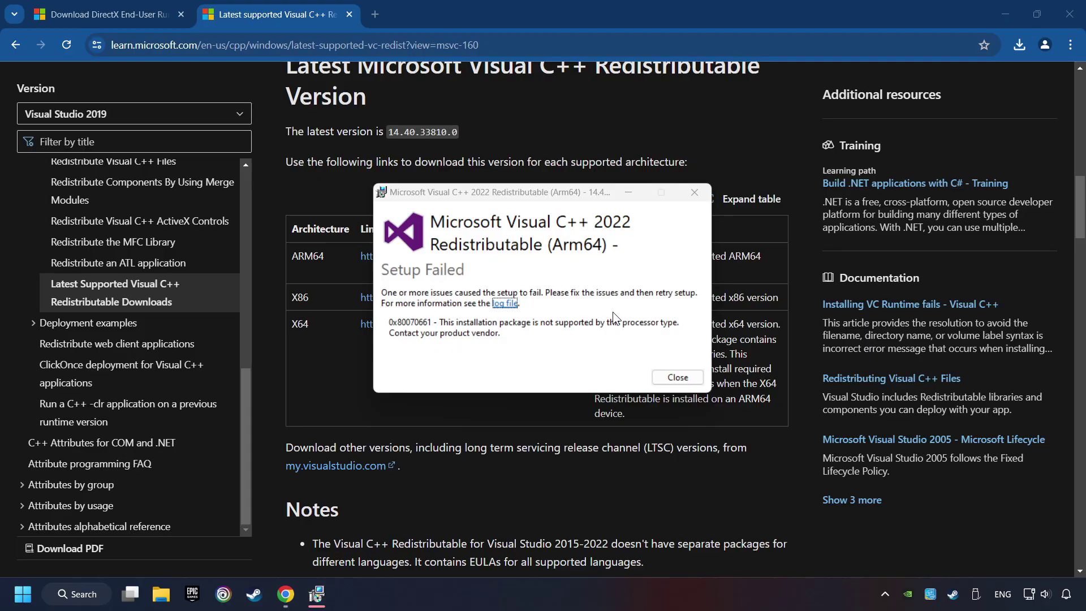
{"action": "left_click", "coordinate": [678, 377]}
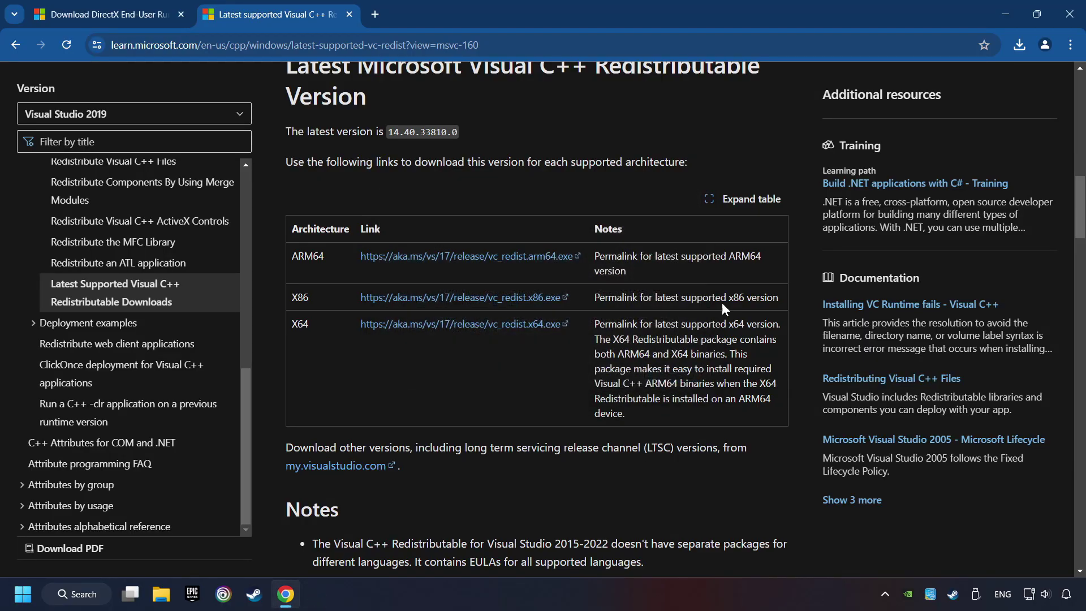
{"action": "left_click", "coordinate": [1018, 44]}
Step: Install VC_redist.x86.exe from the downloads list, then launch VC_redist.x64.exe
{"action": "left_click", "coordinate": [883, 142]}
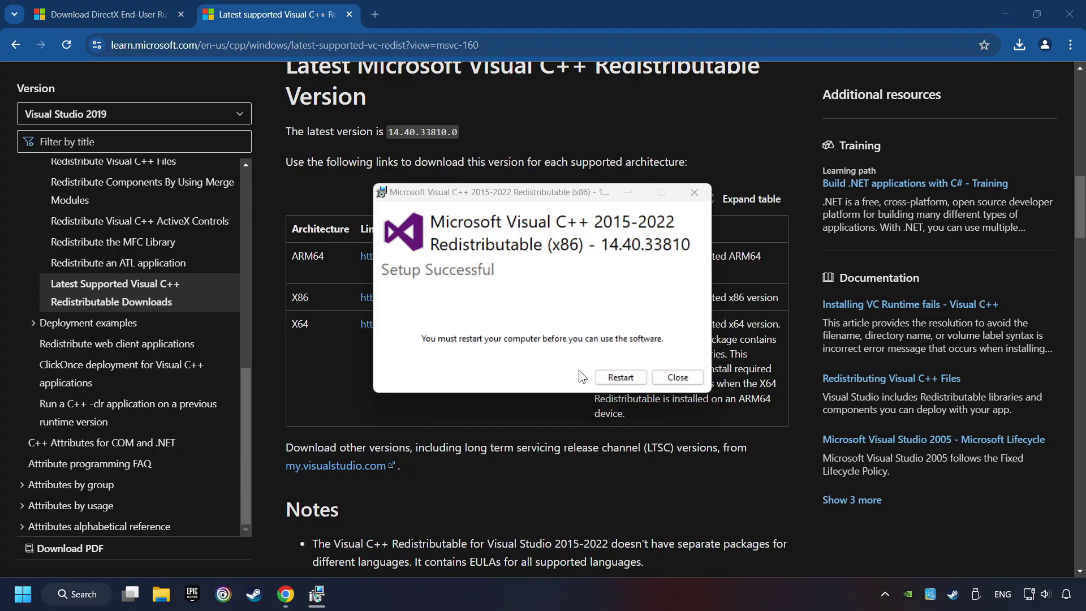
{"action": "left_click", "coordinate": [676, 377]}
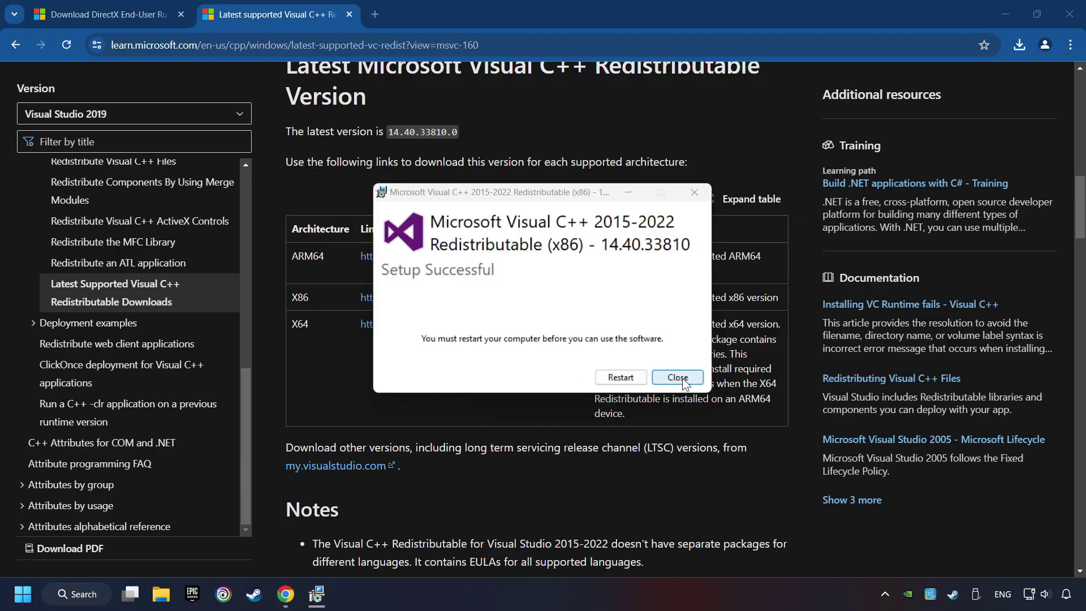
{"action": "left_click", "coordinate": [1018, 45]}
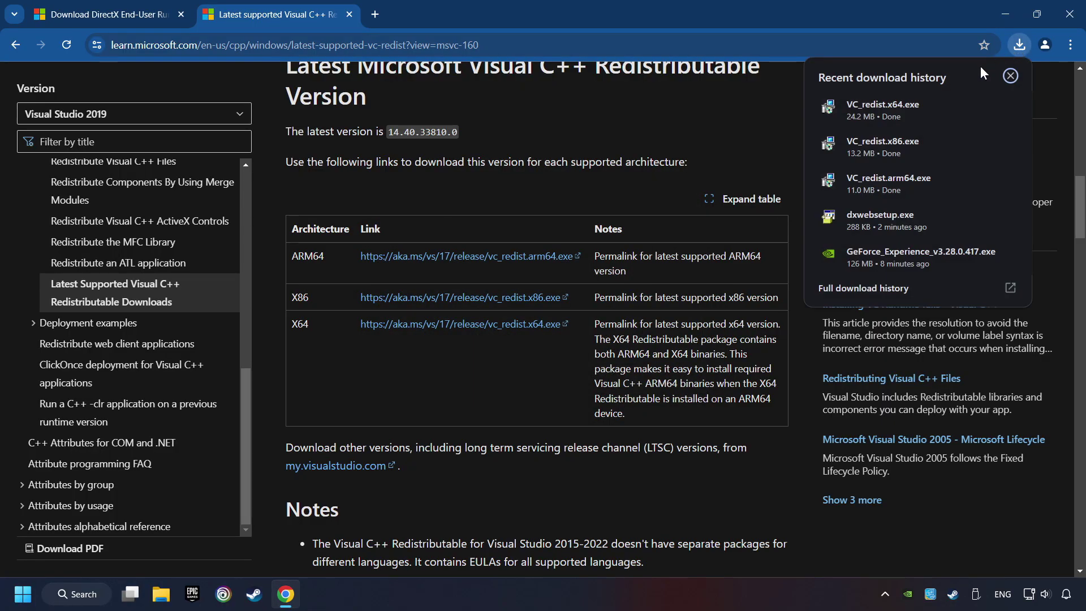
{"action": "left_click", "coordinate": [927, 103]}
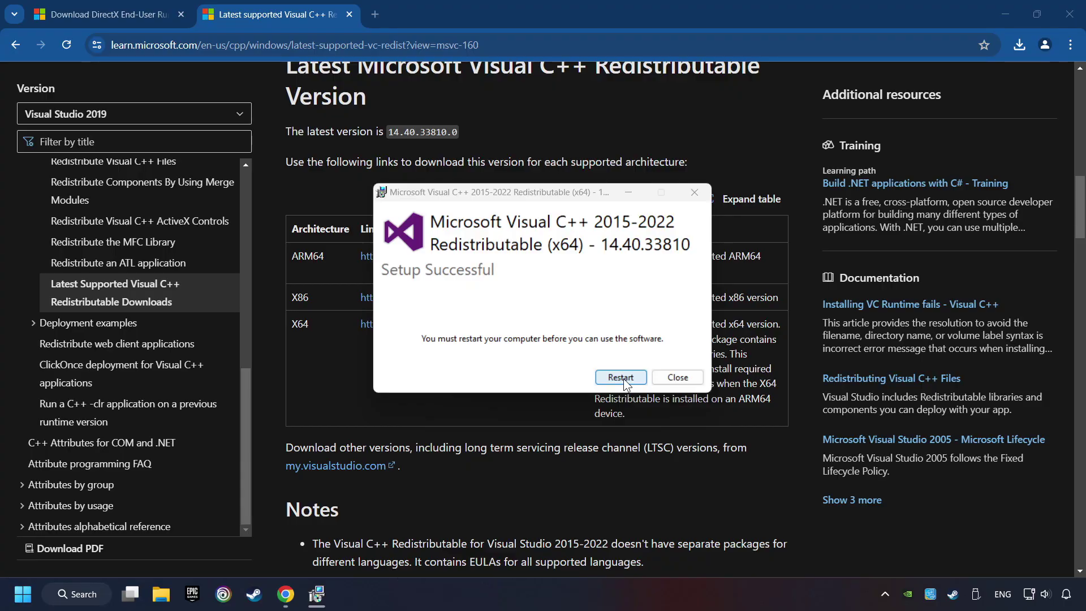
Step: Restart after the x64 install, then confirm Windows Update reports the system is up to date
{"action": "left_click", "coordinate": [620, 377]}
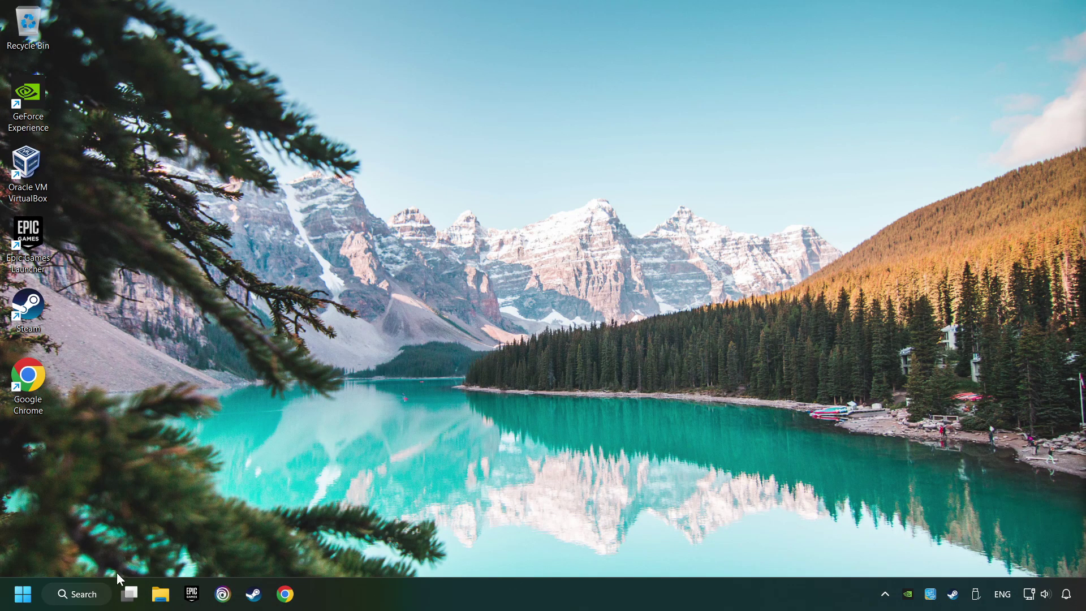
{"action": "left_click", "coordinate": [81, 594]}
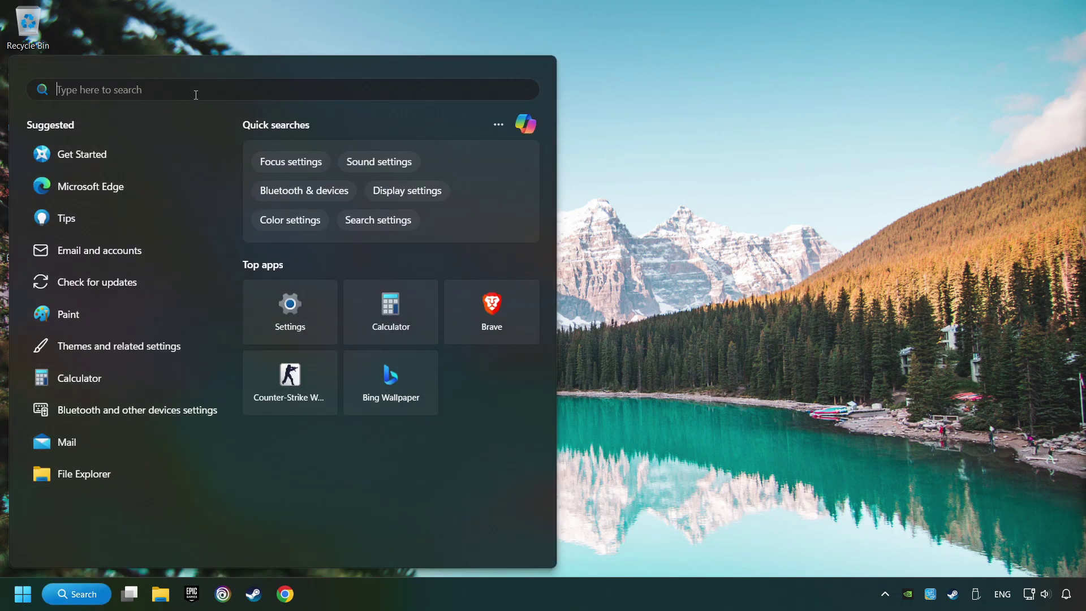
{"action": "type", "text": "updates"}
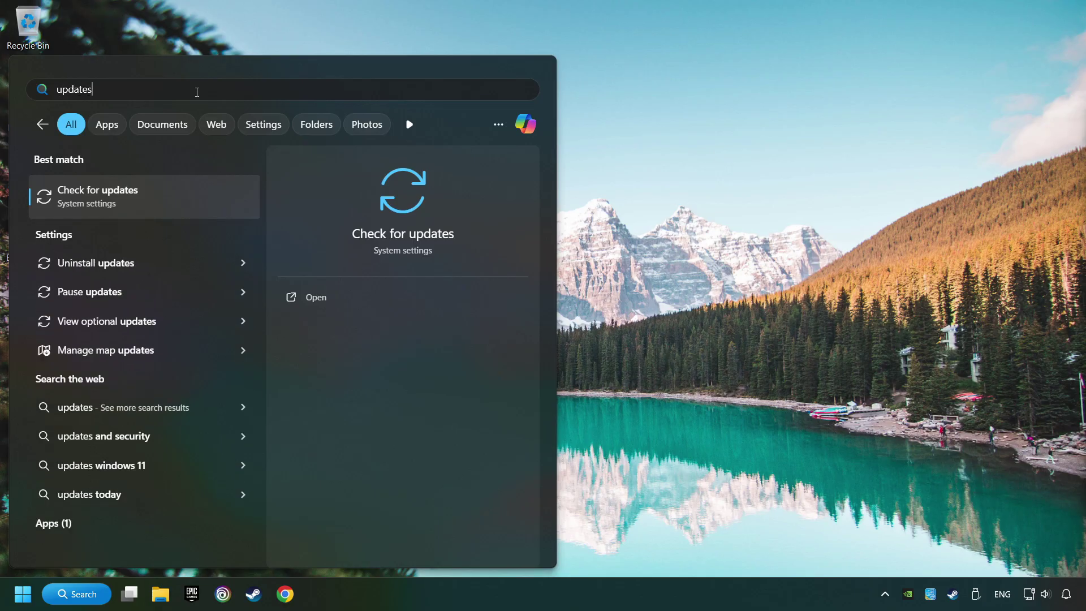
{"action": "left_click", "coordinate": [194, 194]}
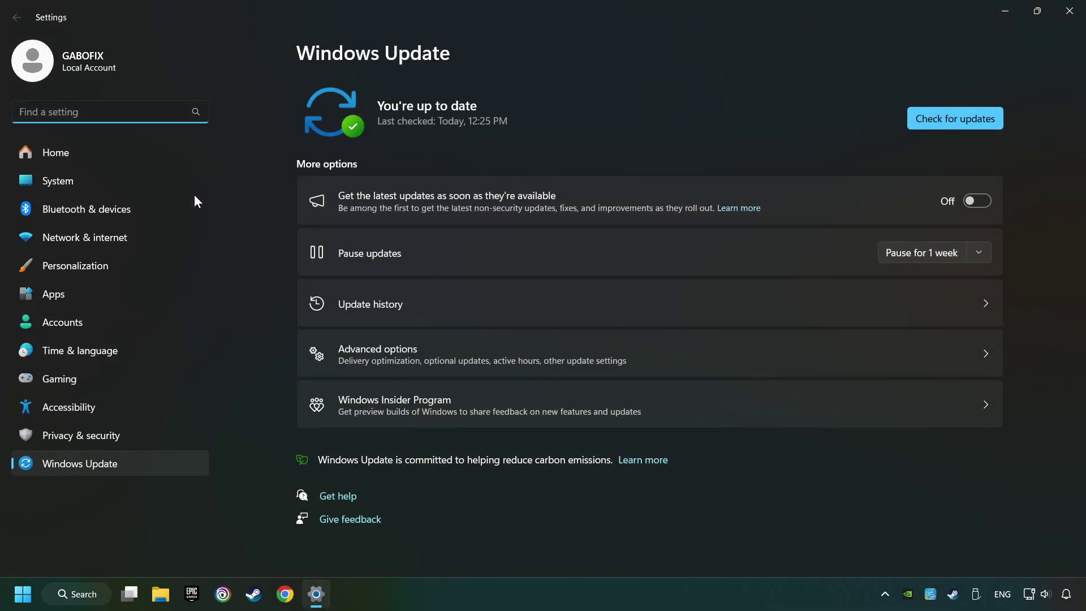
{"action": "left_click", "coordinate": [934, 117]}
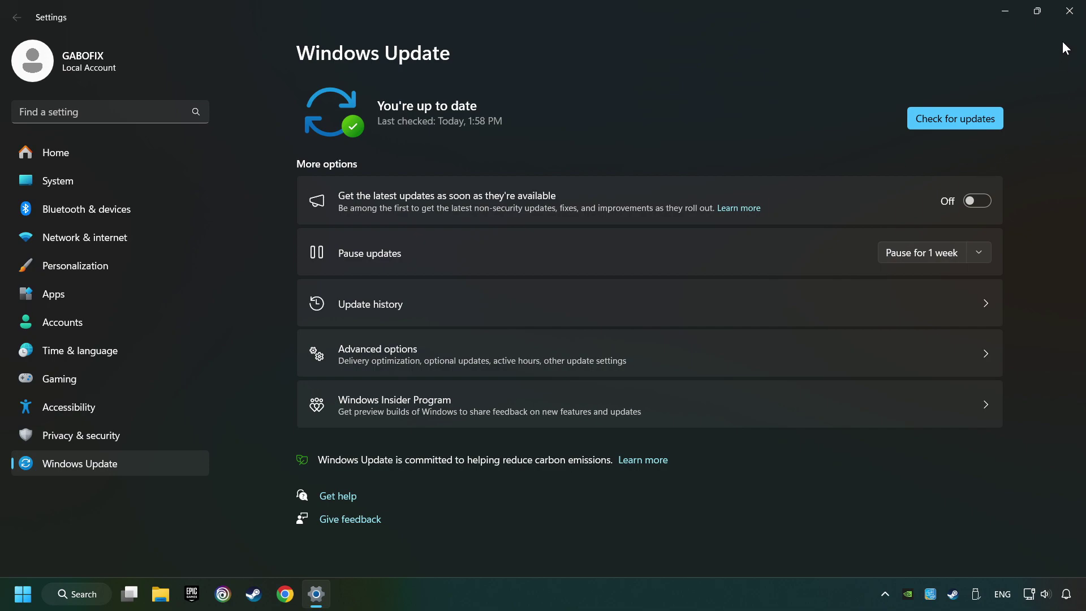
{"action": "left_click", "coordinate": [1068, 12]}
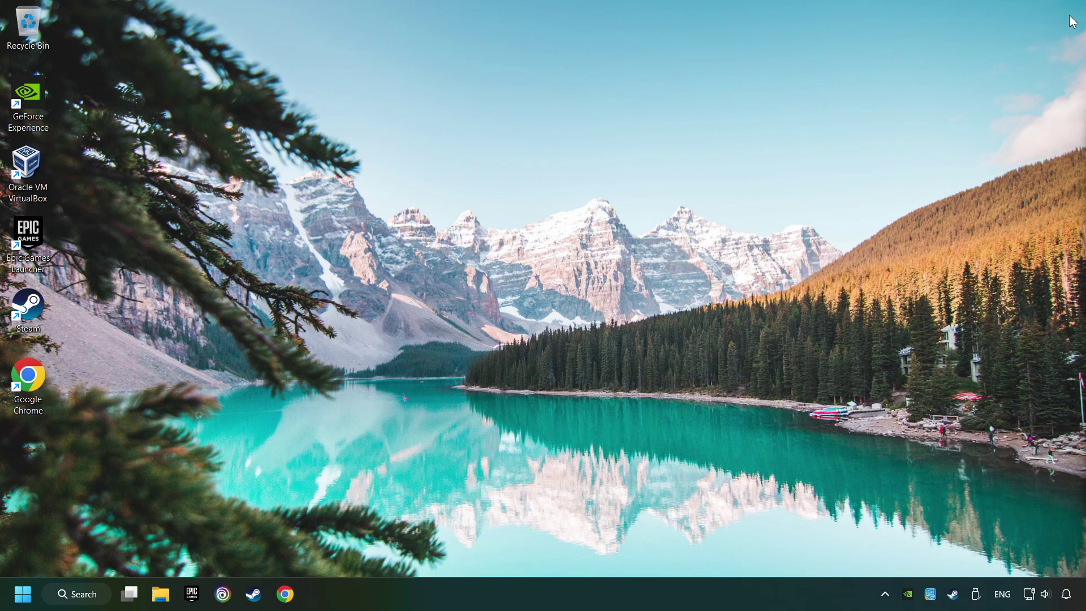
Step: In Task Manager's startup apps, disable Microsoft To Do and Microsoft Teams
{"action": "right_click", "coordinate": [552, 591]}
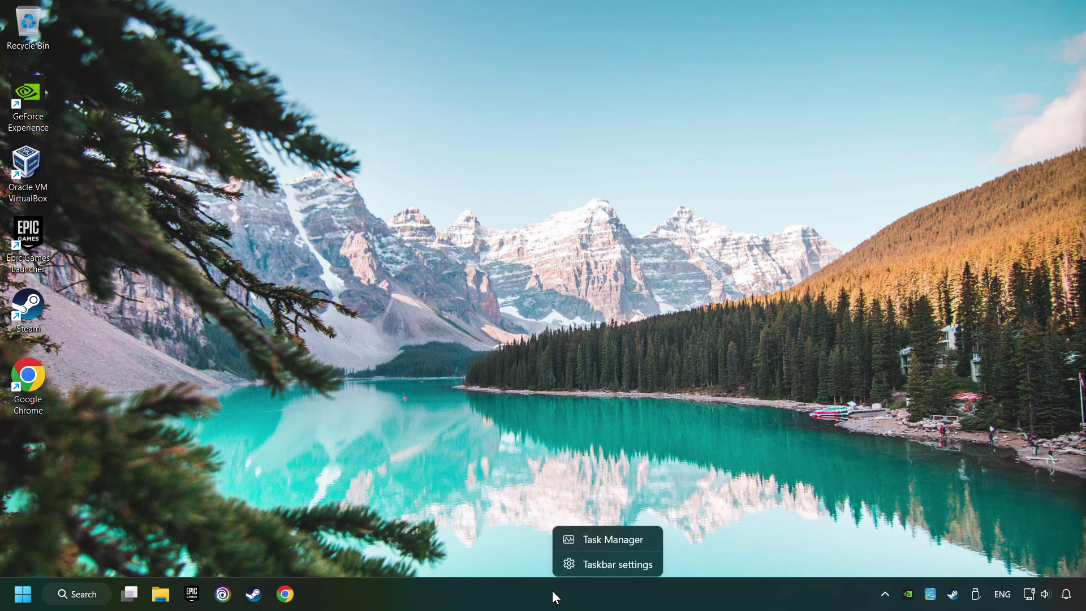
{"action": "left_click", "coordinate": [625, 537]}
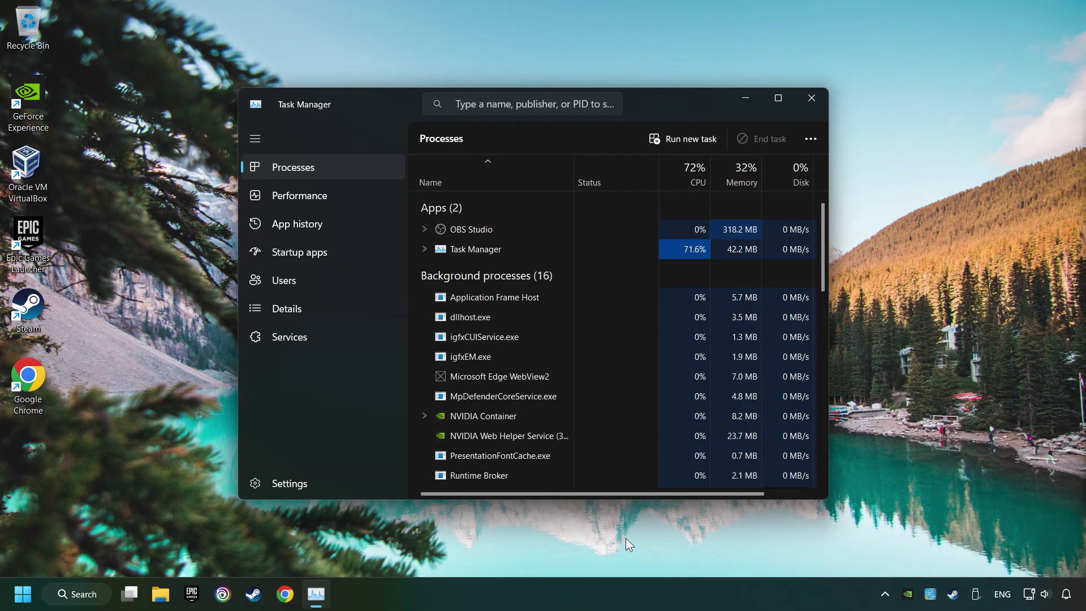
{"action": "left_click", "coordinate": [350, 251]}
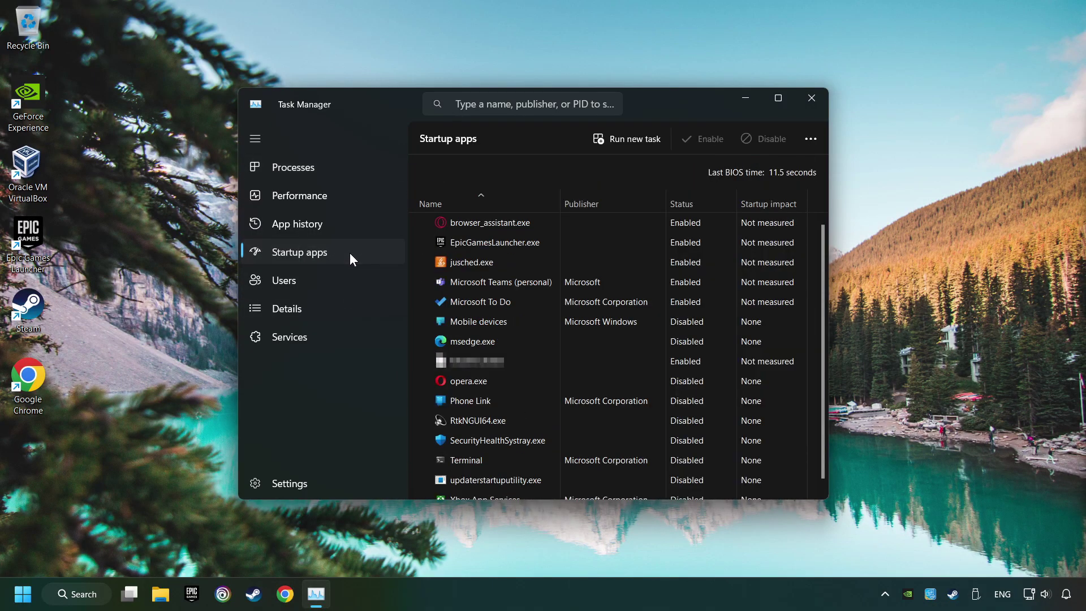
{"action": "left_click", "coordinate": [593, 299]}
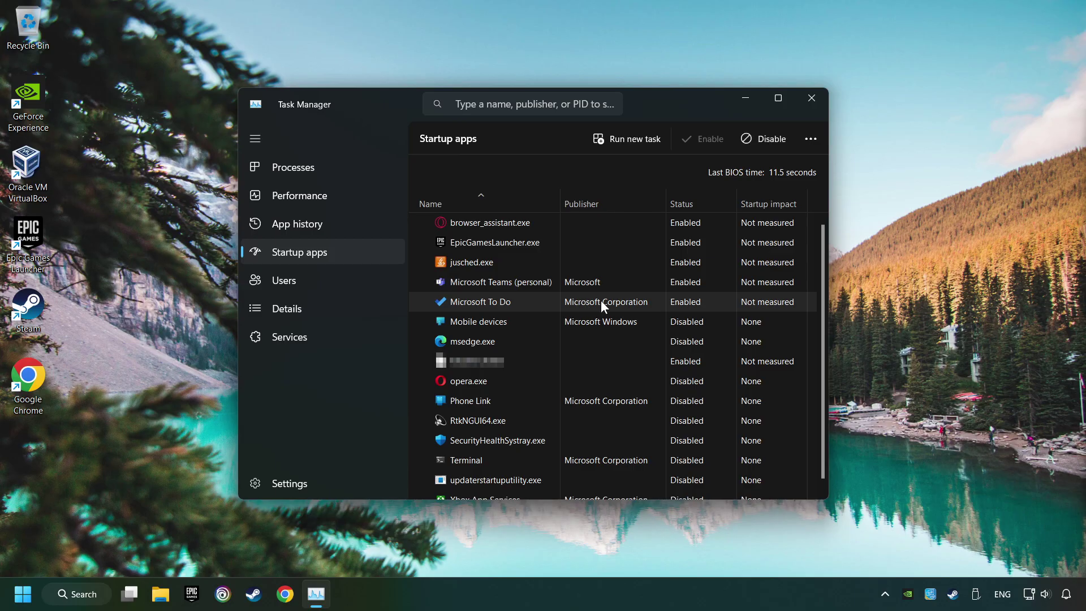
{"action": "left_click", "coordinate": [759, 137]}
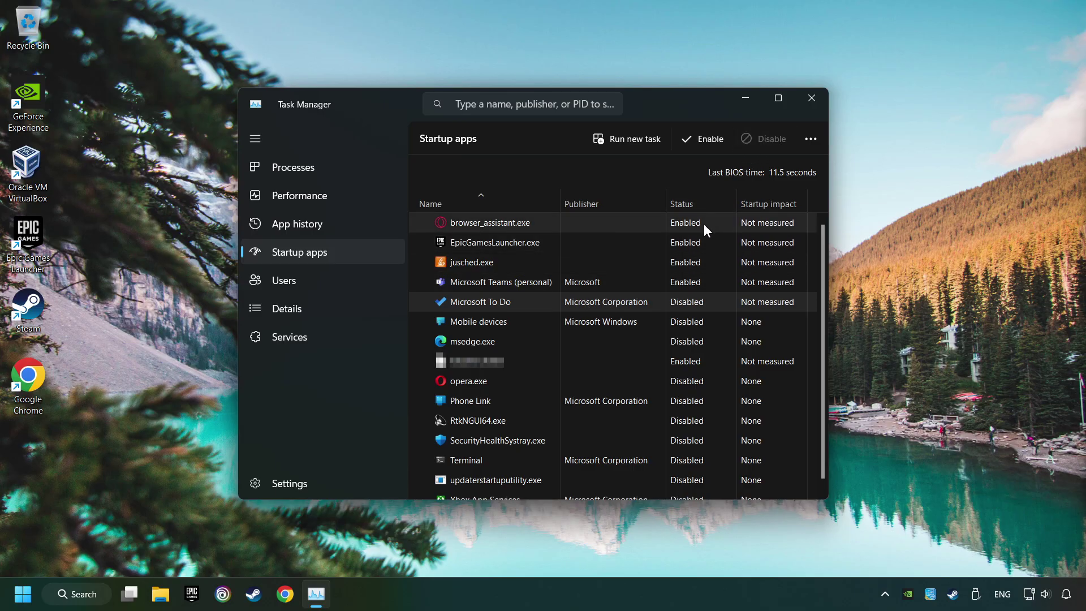
{"action": "left_click", "coordinate": [676, 286]}
{"action": "left_click", "coordinate": [760, 138]}
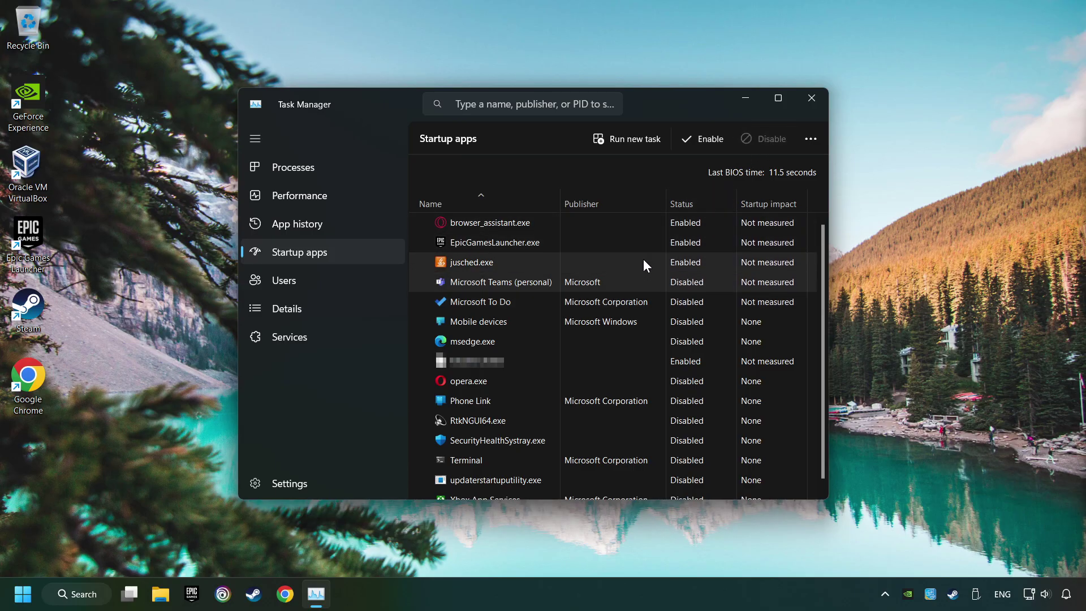
Step: Disable jusched.exe, EpicGamesLauncher and browser_assistant.exe at startup, then close Task Manager
{"action": "left_click", "coordinate": [646, 254]}
{"action": "left_click", "coordinate": [760, 138]}
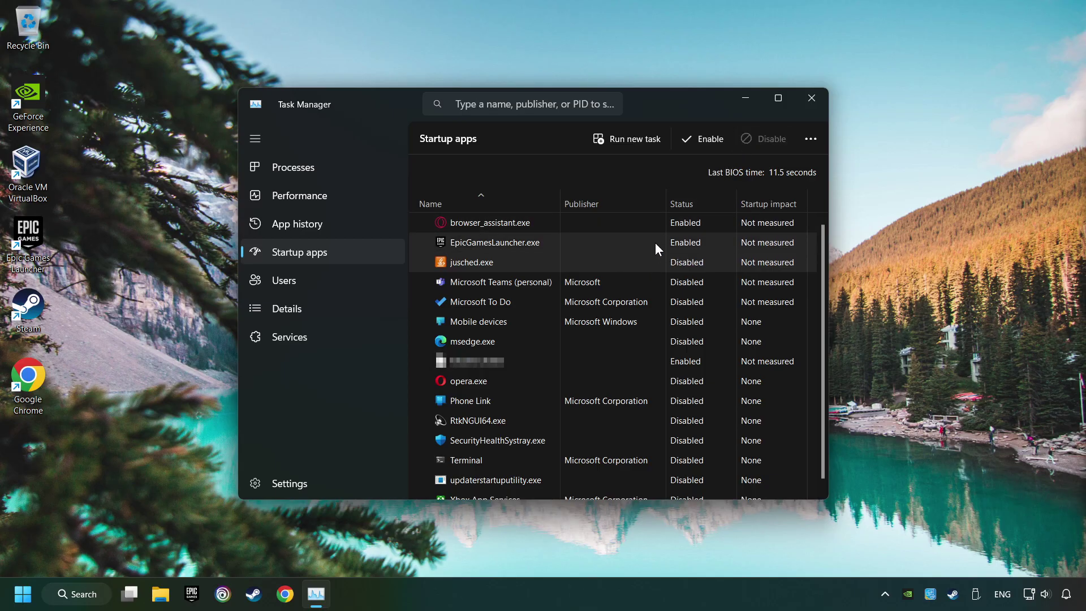
{"action": "left_click", "coordinate": [651, 247]}
{"action": "left_click", "coordinate": [761, 139]}
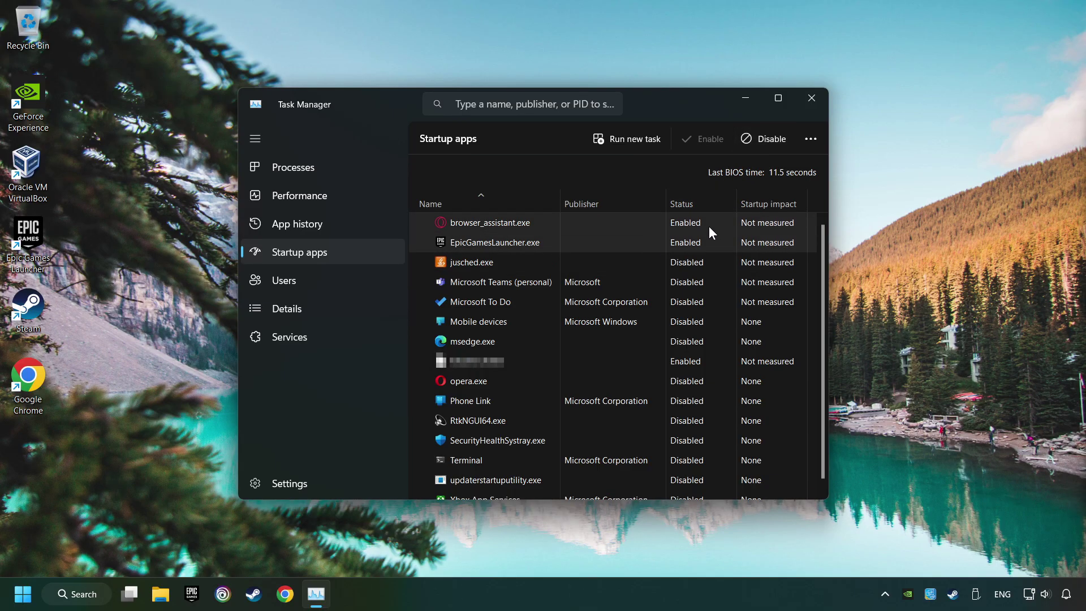
{"action": "left_click", "coordinate": [708, 227]}
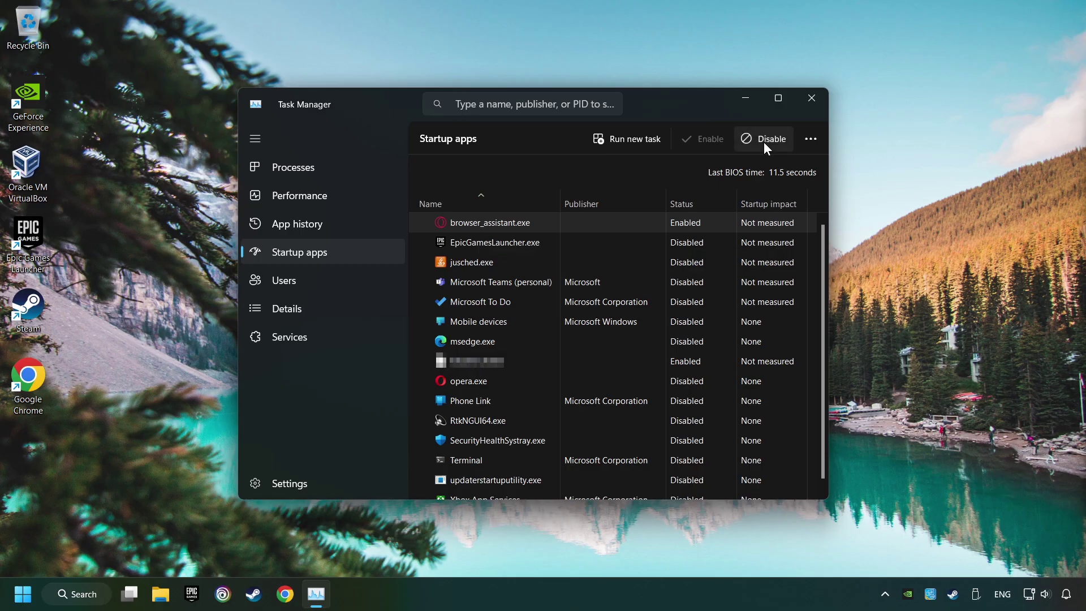
{"action": "left_click", "coordinate": [763, 141]}
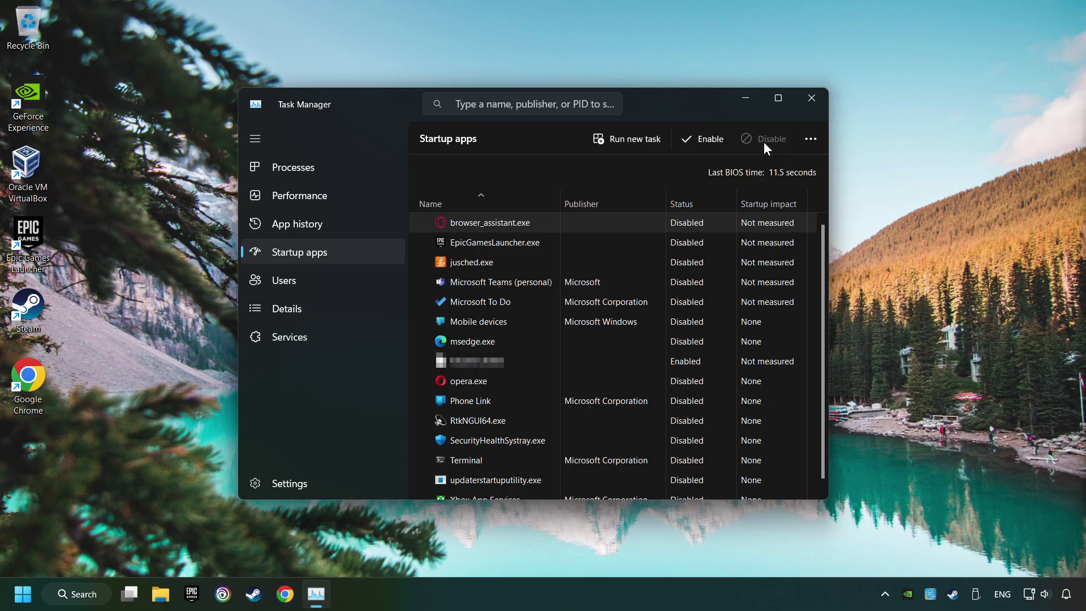
{"action": "left_click", "coordinate": [811, 101]}
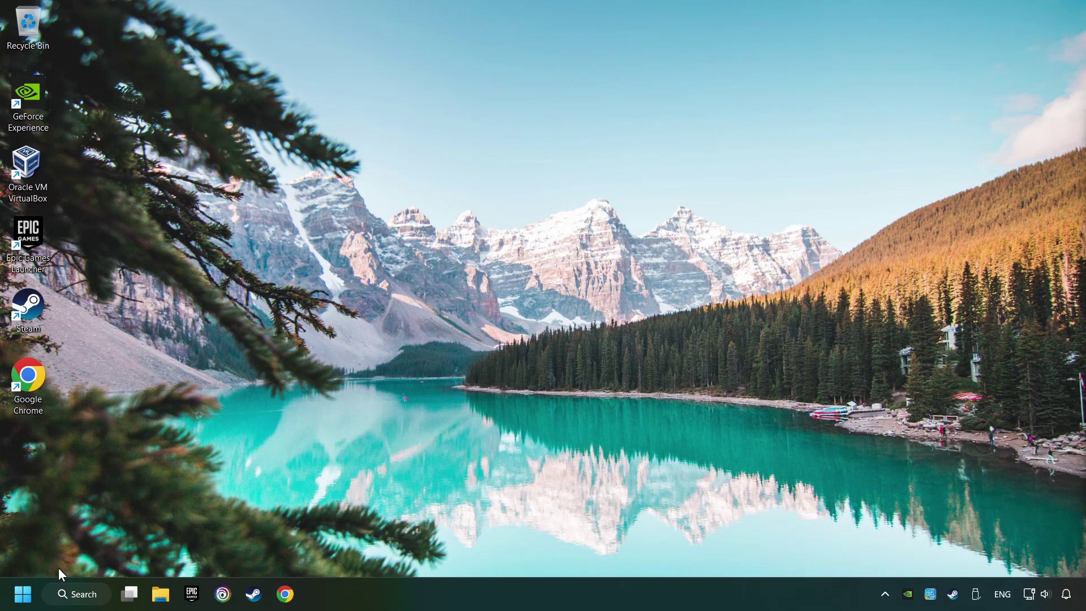
{"action": "left_click", "coordinate": [94, 593]}
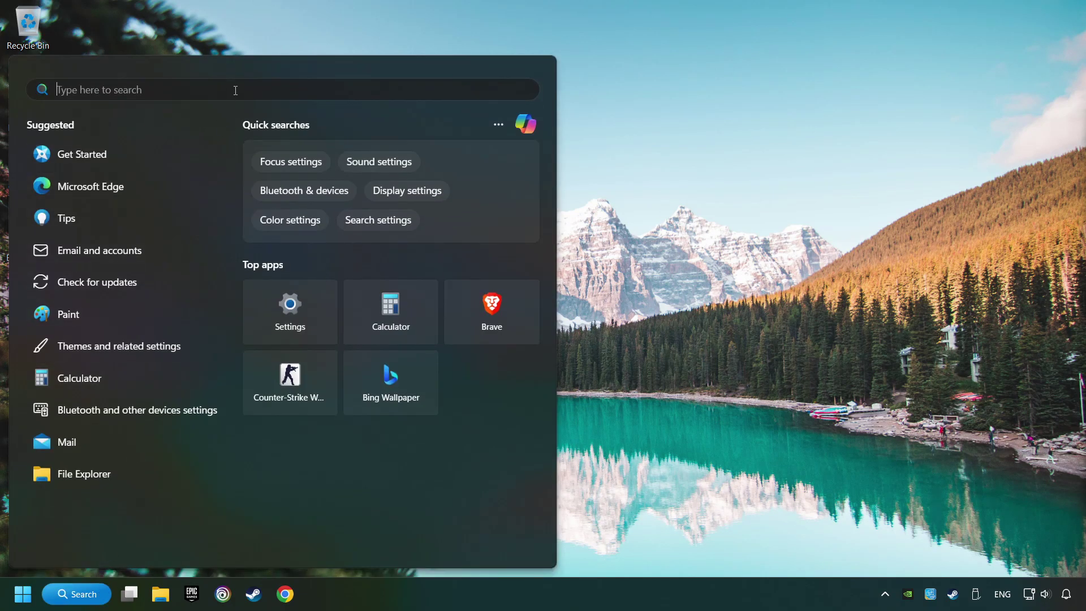
{"action": "type", "text": "window"}
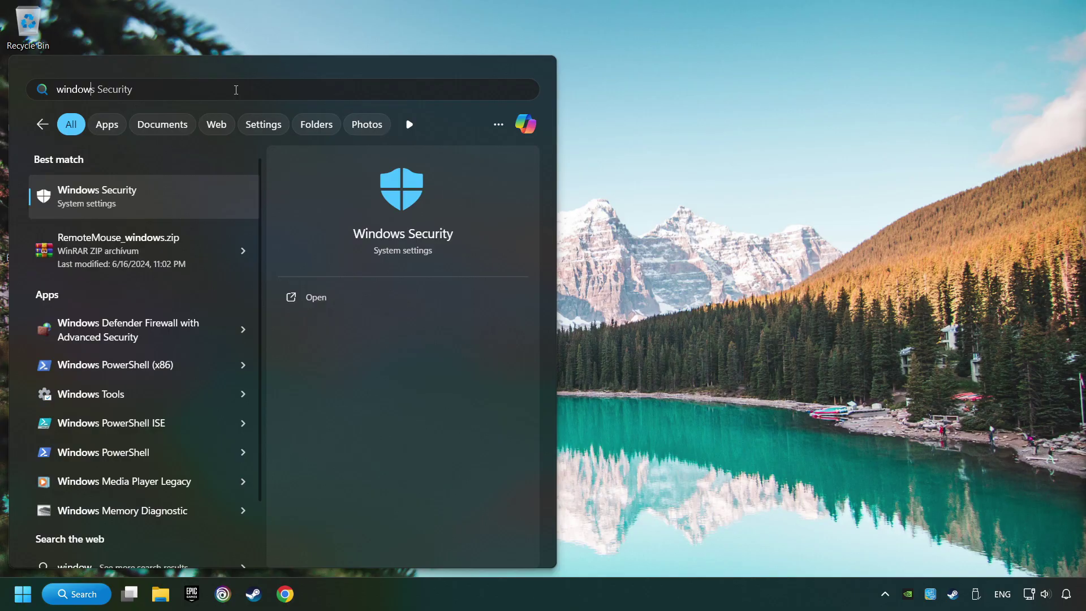
{"action": "type", "text": "in64ndows secu"}
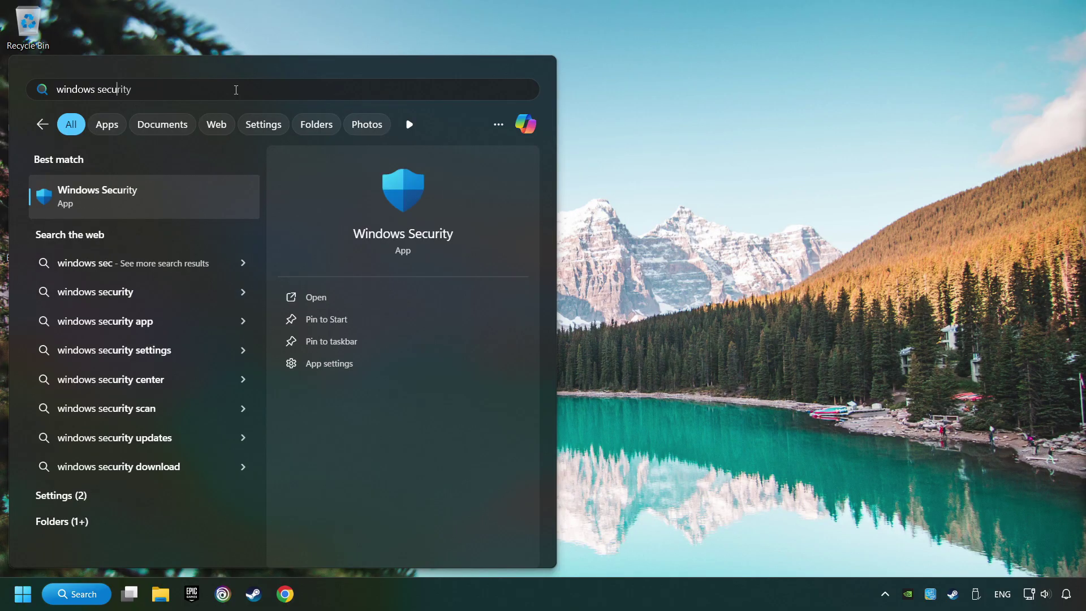
{"action": "type", "text": "rity"}
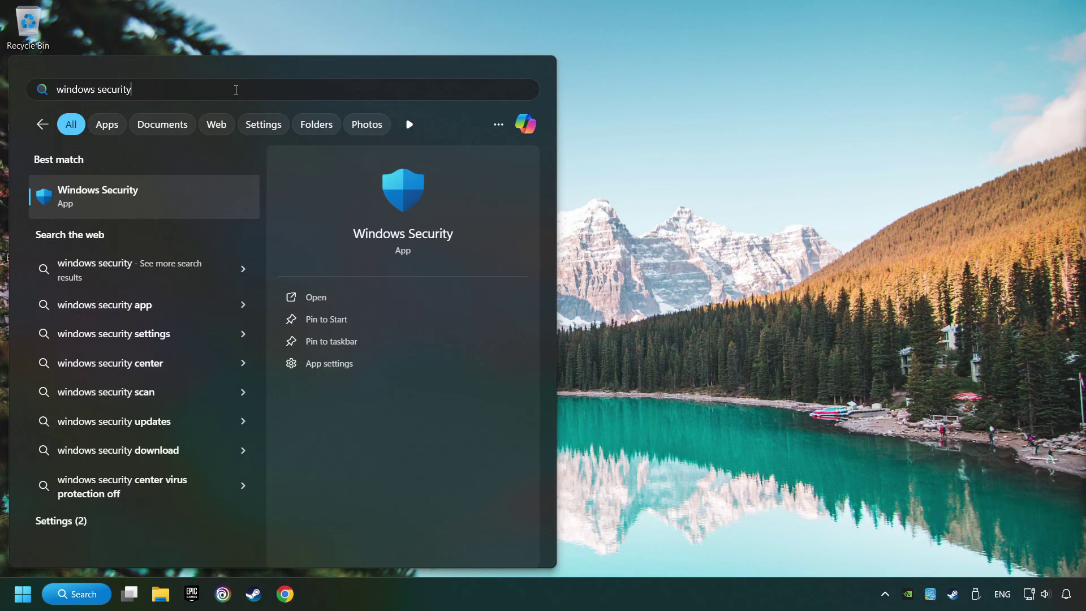
{"action": "left_click", "coordinate": [211, 195]}
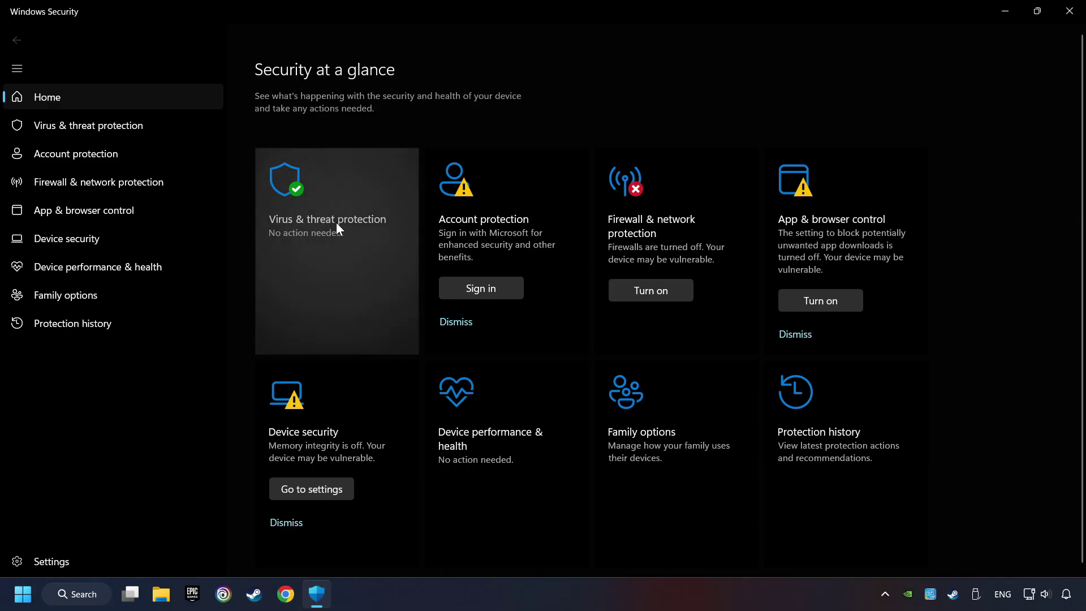
{"action": "left_click", "coordinate": [352, 243]}
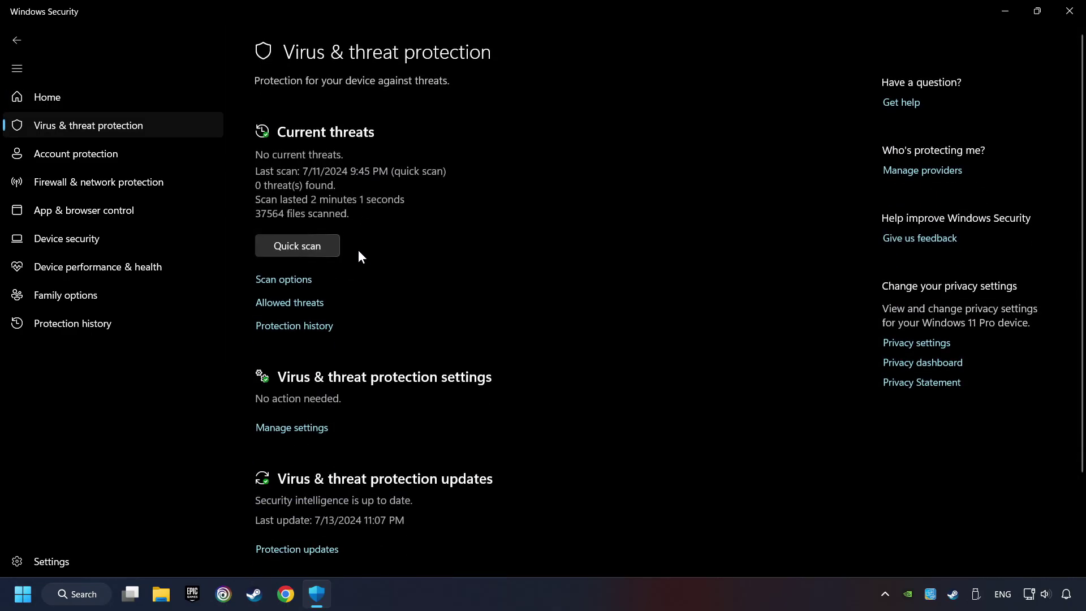
{"action": "scroll", "coordinate": [368, 275], "scroll_direction": "down", "scroll_amount": 1}
{"action": "scroll", "coordinate": [369, 279], "scroll_direction": "down", "scroll_amount": 1}
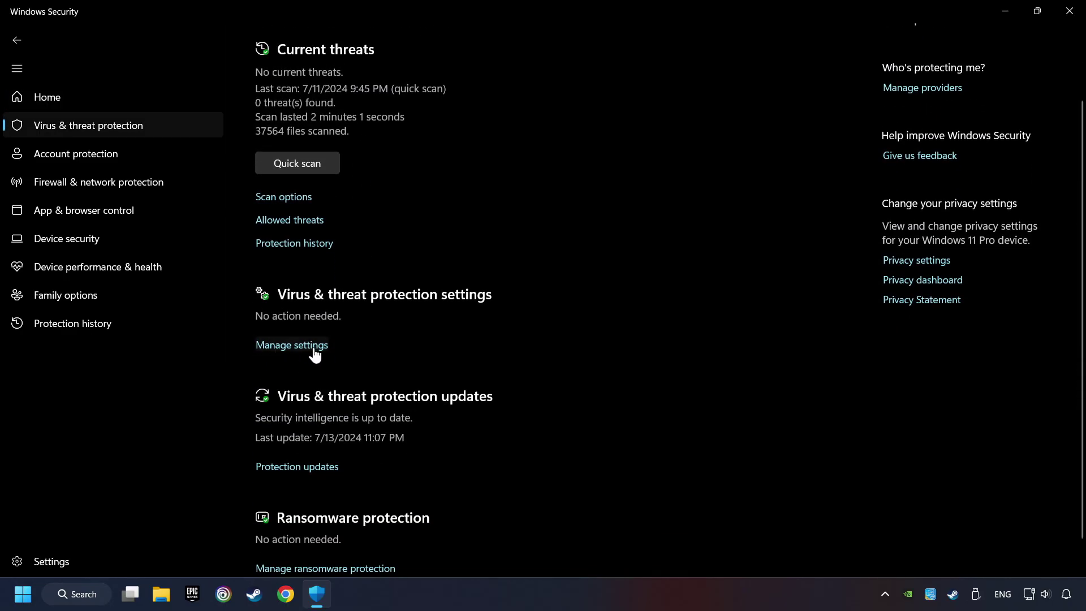
{"action": "left_click", "coordinate": [315, 350]}
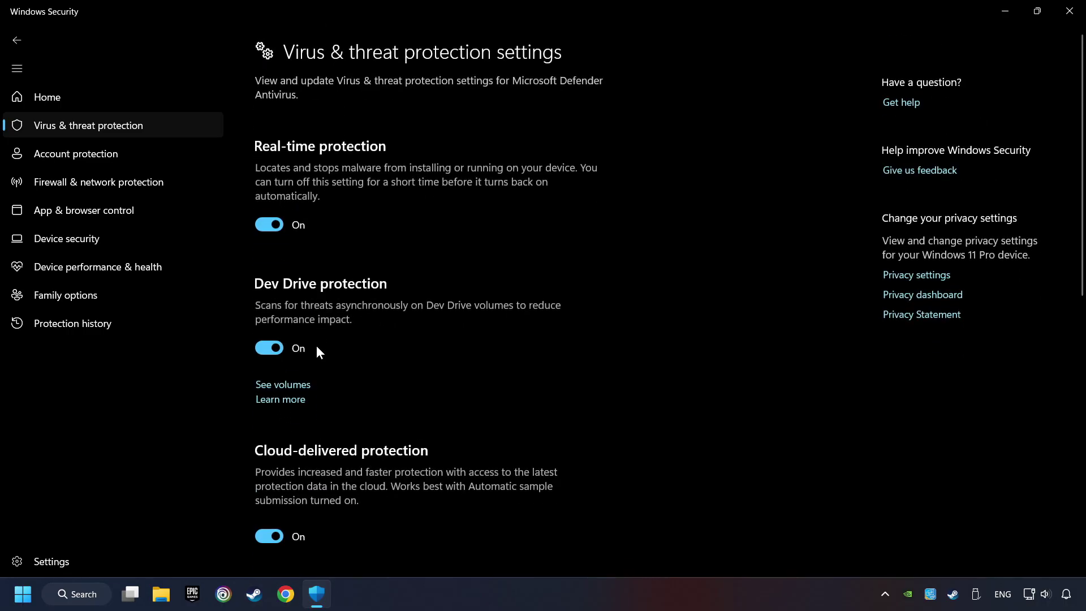
{"action": "scroll", "coordinate": [395, 338], "scroll_direction": "down", "scroll_amount": 8}
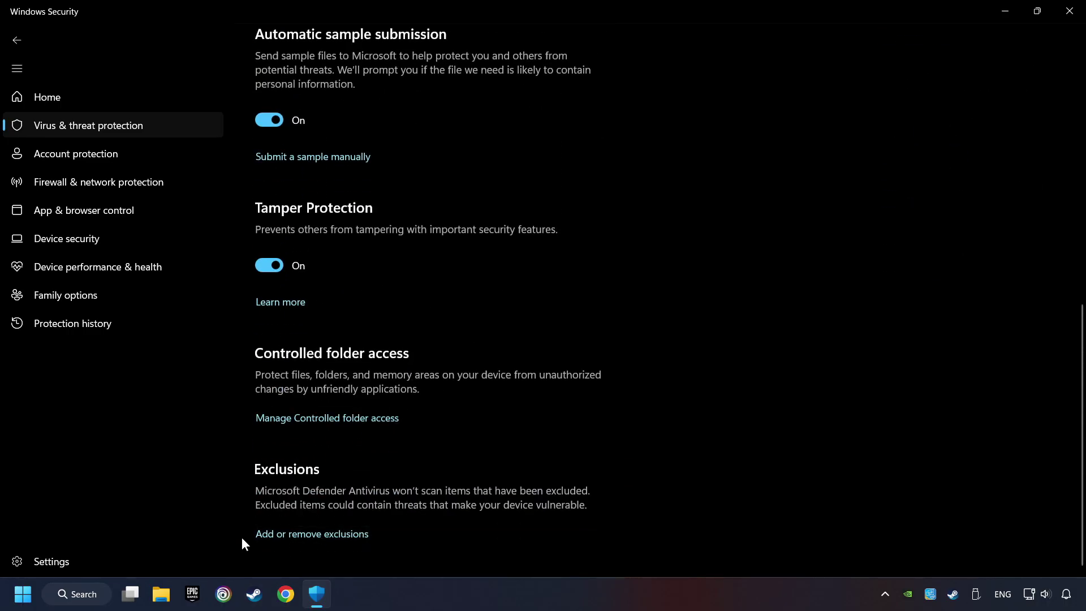
{"action": "left_click", "coordinate": [330, 533]}
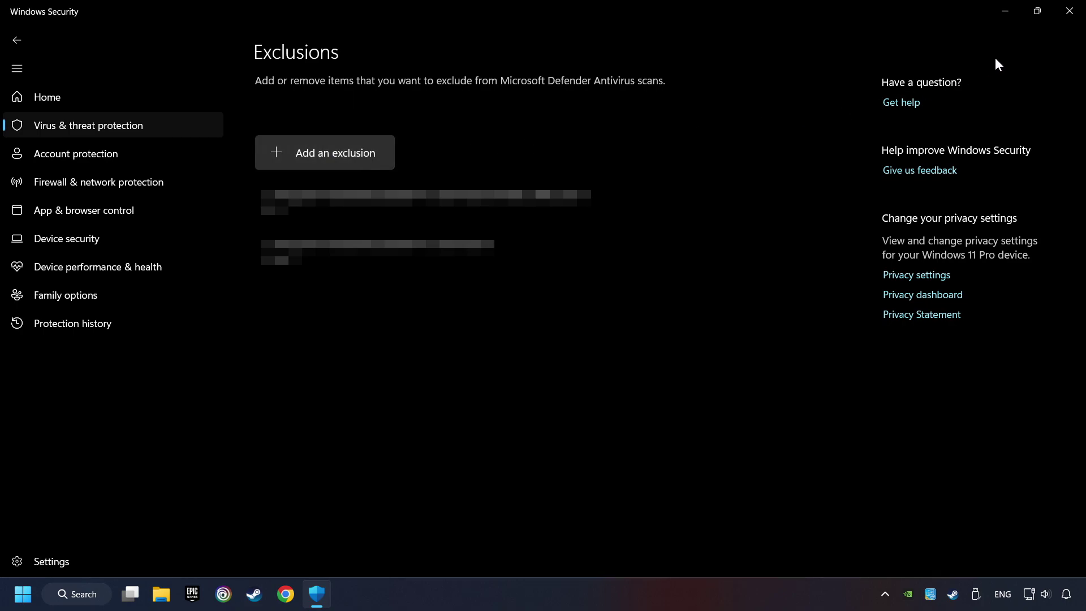
{"action": "left_click", "coordinate": [1067, 13]}
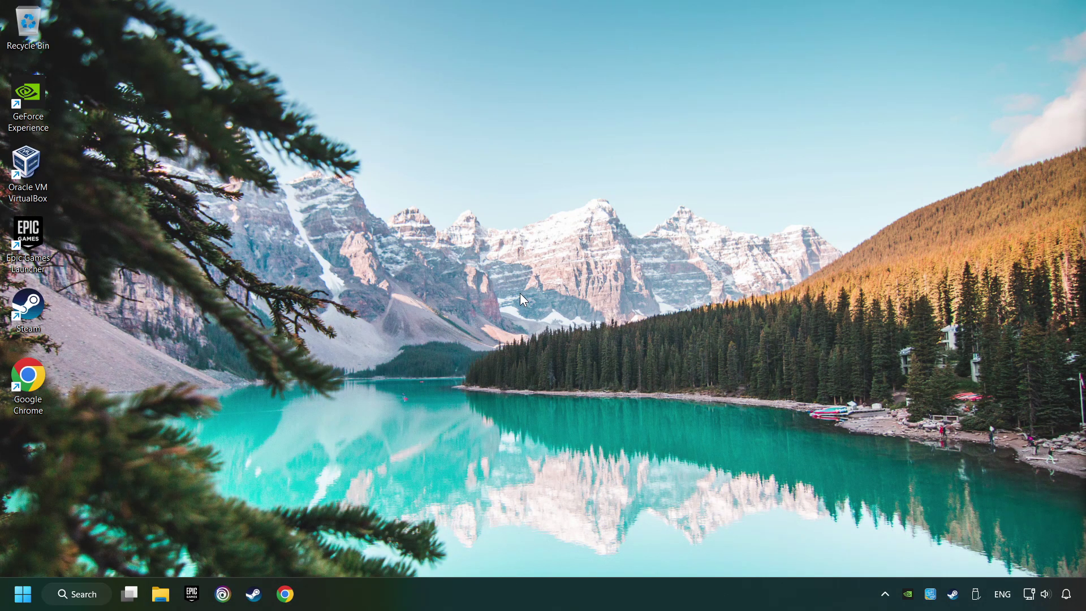
Step: Tick Public for GAME.exe in Windows Firewall's allowed apps list and save with OK
{"action": "left_click", "coordinate": [81, 594]}
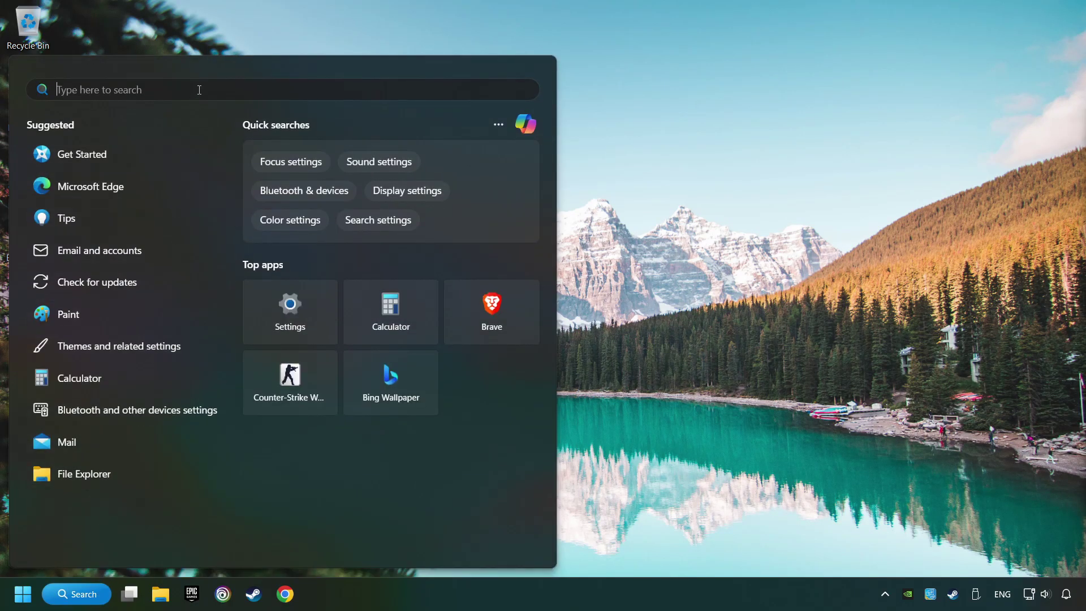
{"action": "type", "text": "firewall"}
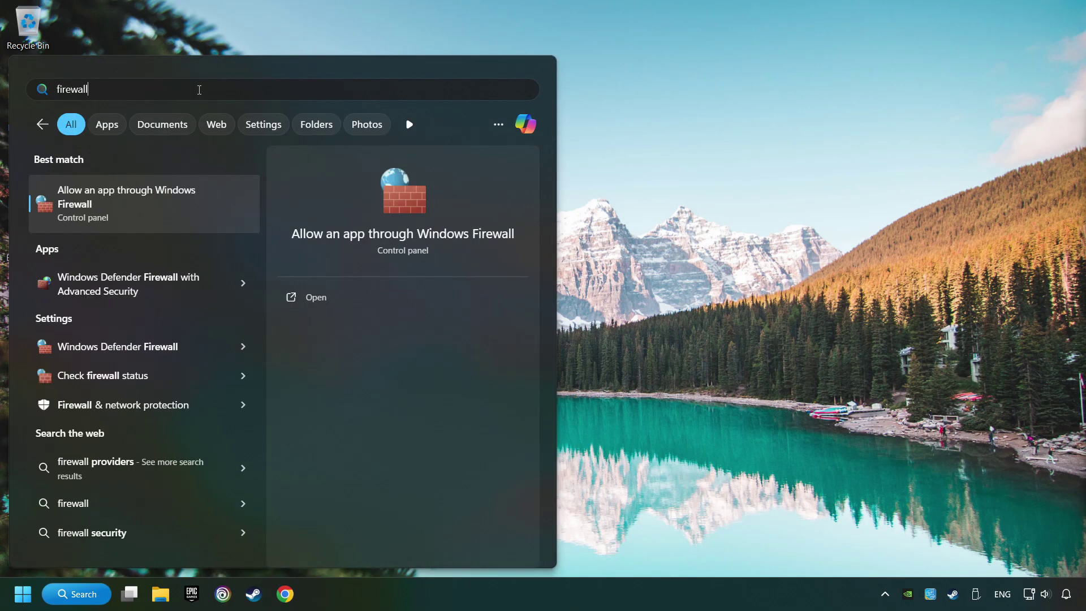
{"action": "left_click", "coordinate": [211, 197]}
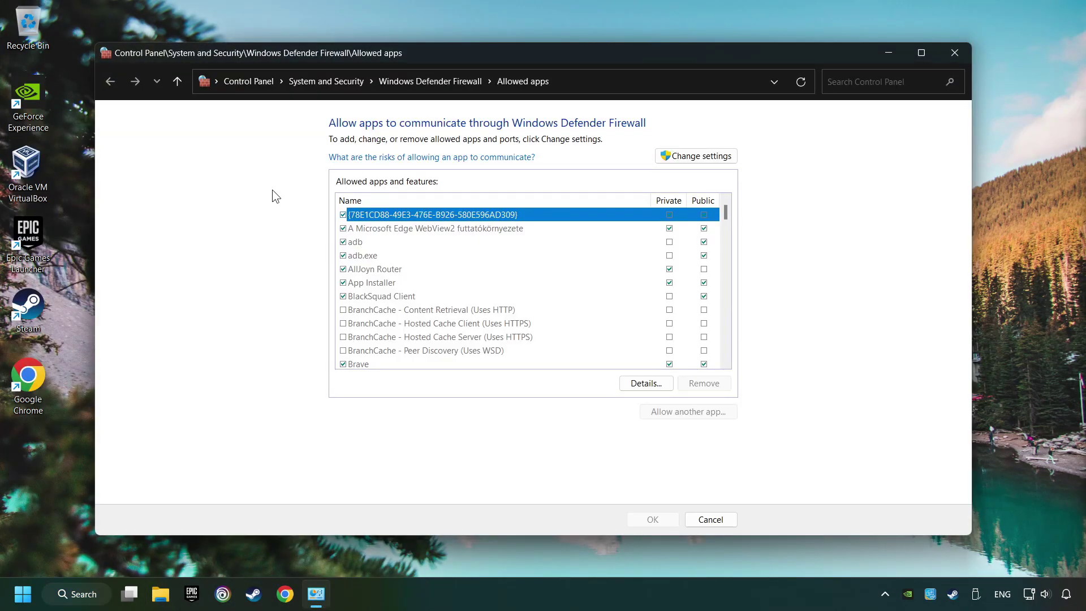
{"action": "left_click", "coordinate": [696, 159]}
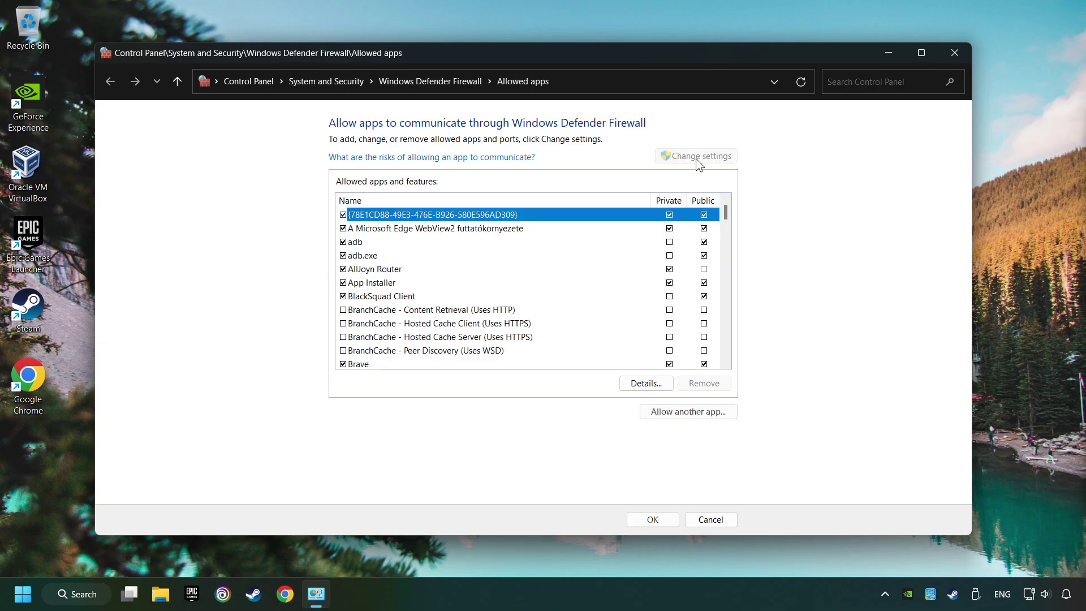
{"action": "scroll", "coordinate": [513, 269], "scroll_direction": "down", "scroll_amount": 5}
{"action": "scroll", "coordinate": [513, 269], "scroll_direction": "down", "scroll_amount": 5}
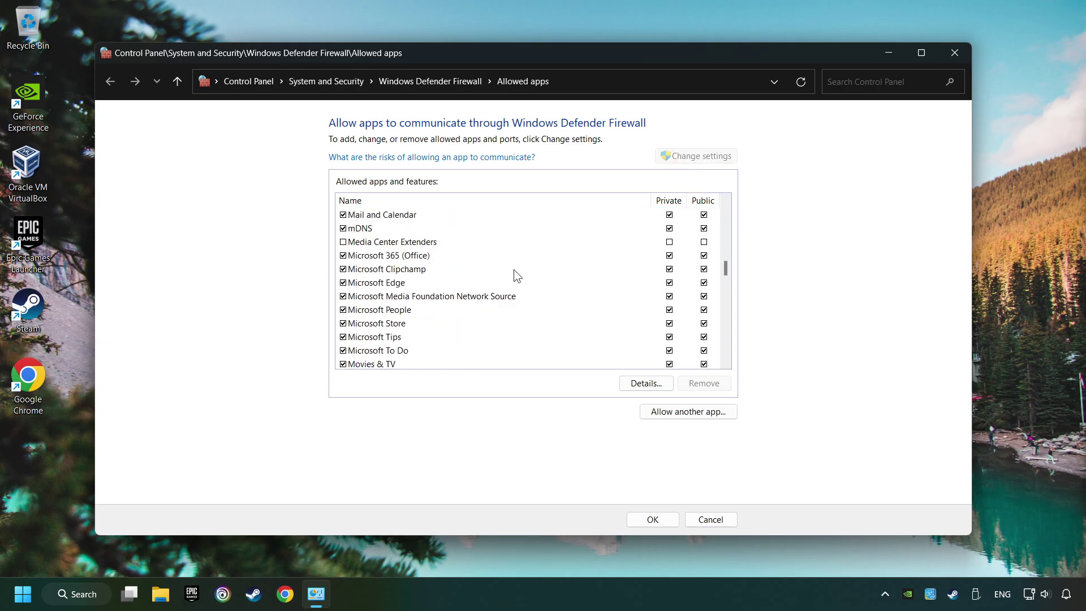
{"action": "scroll", "coordinate": [469, 283], "scroll_direction": "down", "scroll_amount": 3}
{"action": "scroll", "coordinate": [507, 275], "scroll_direction": "up", "scroll_amount": 8}
{"action": "scroll", "coordinate": [506, 276], "scroll_direction": "up", "scroll_amount": 5}
{"action": "scroll", "coordinate": [506, 276], "scroll_direction": "up", "scroll_amount": 3}
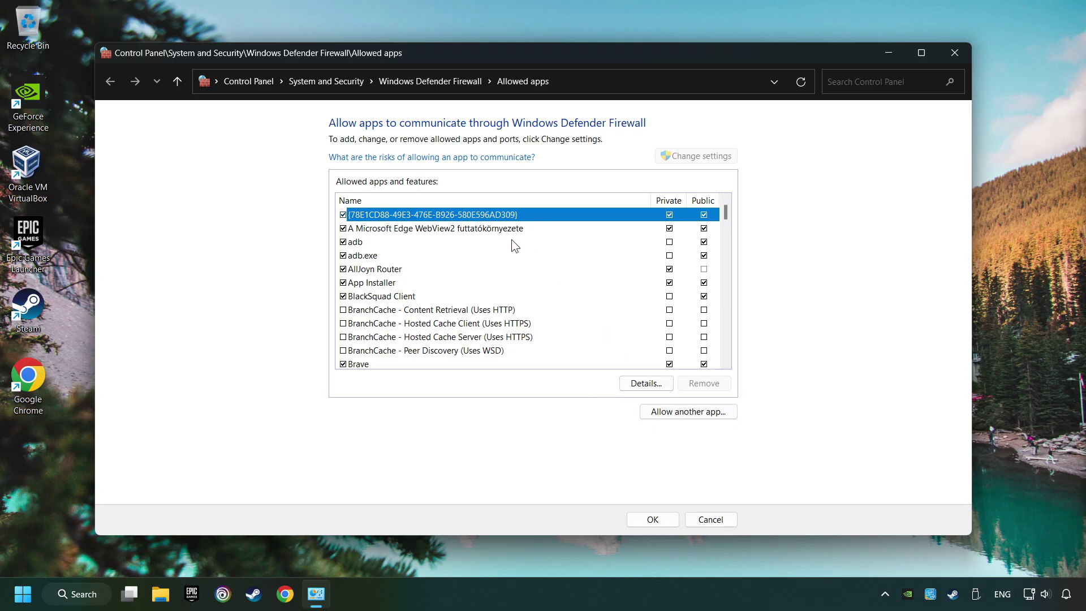
{"action": "key", "text": "g"}
{"action": "key", "text": "g"}
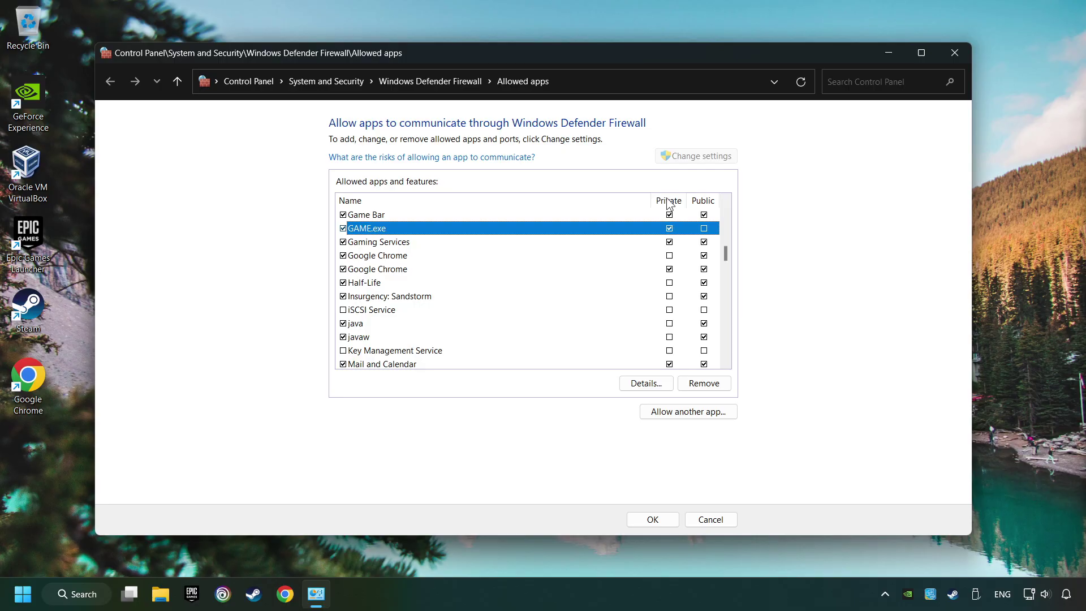
{"action": "left_click", "coordinate": [703, 228]}
{"action": "left_click", "coordinate": [654, 520]}
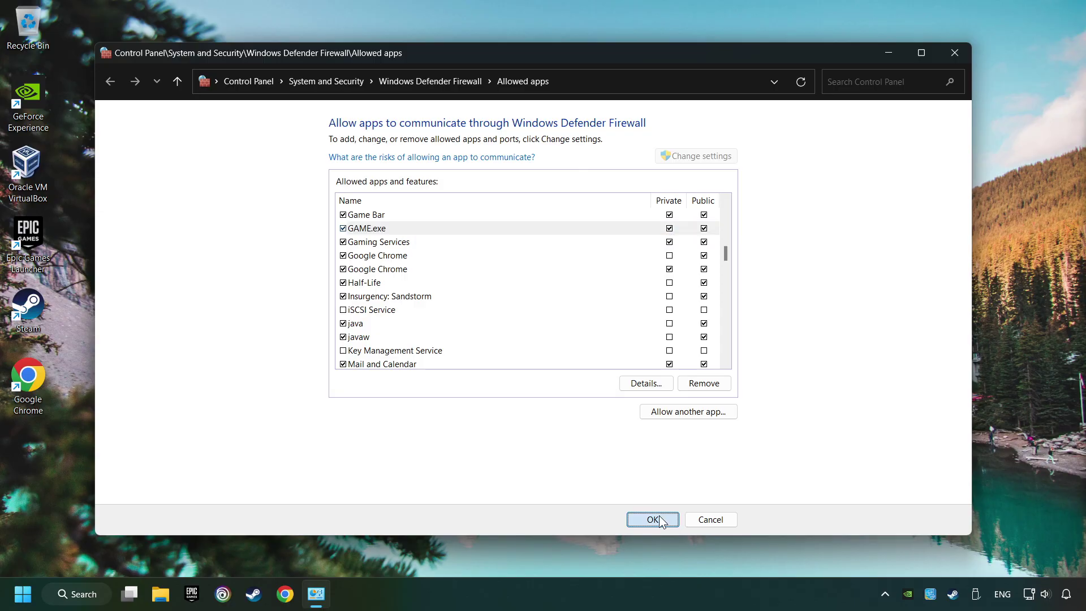
Step: Run sfc /scannow in a Command Prompt launched as administrator
{"action": "left_click", "coordinate": [95, 599]}
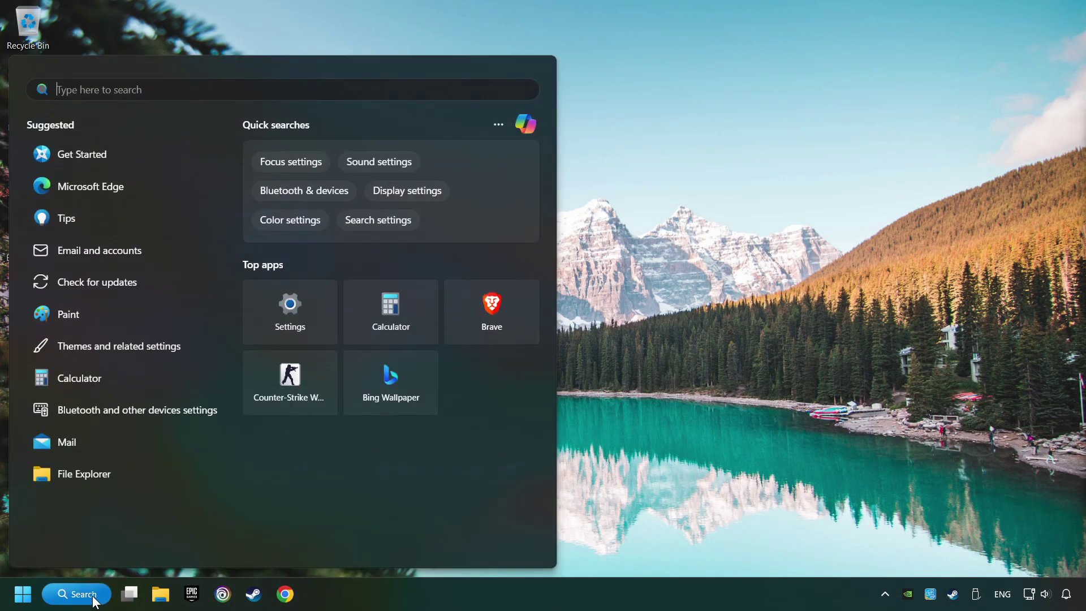
{"action": "type", "text": "cmd"}
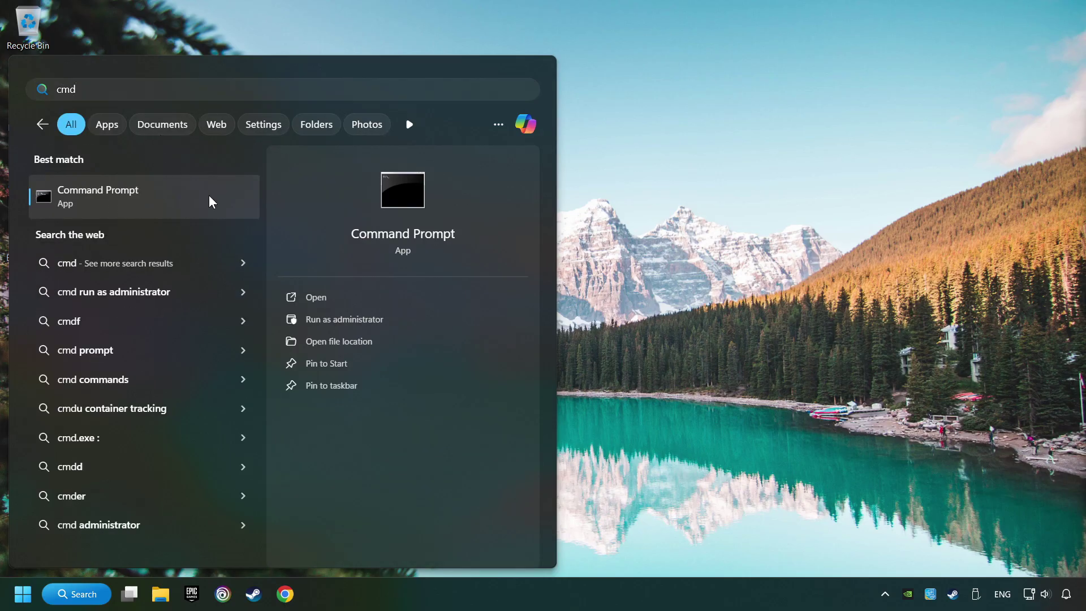
{"action": "right_click", "coordinate": [204, 202]}
{"action": "left_click", "coordinate": [260, 214]}
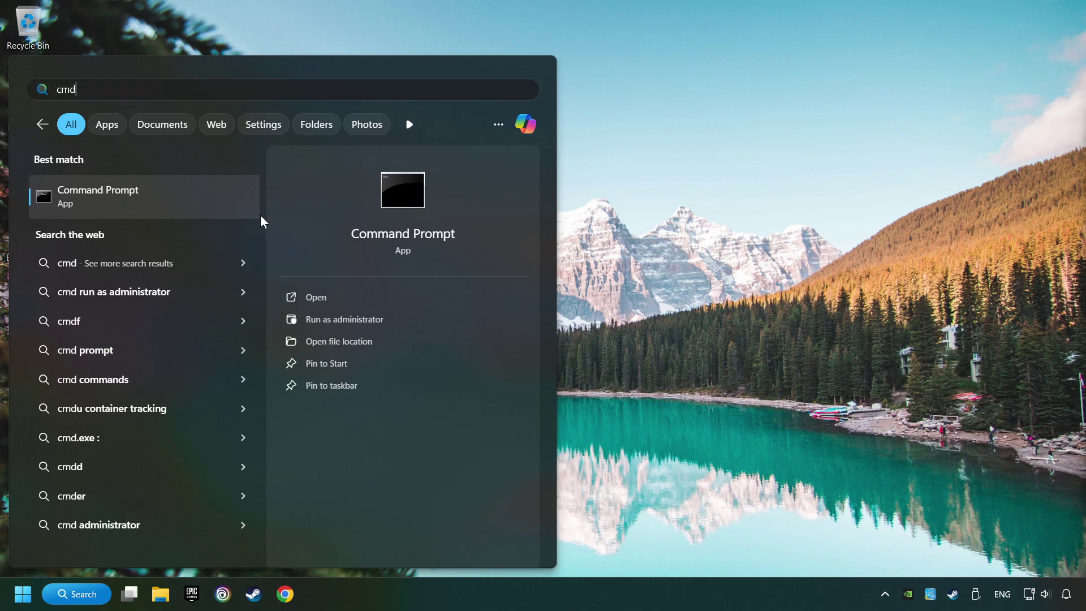
{"action": "left_click_drag", "start_coordinate": [293, 110], "coordinate": [404, 126]}
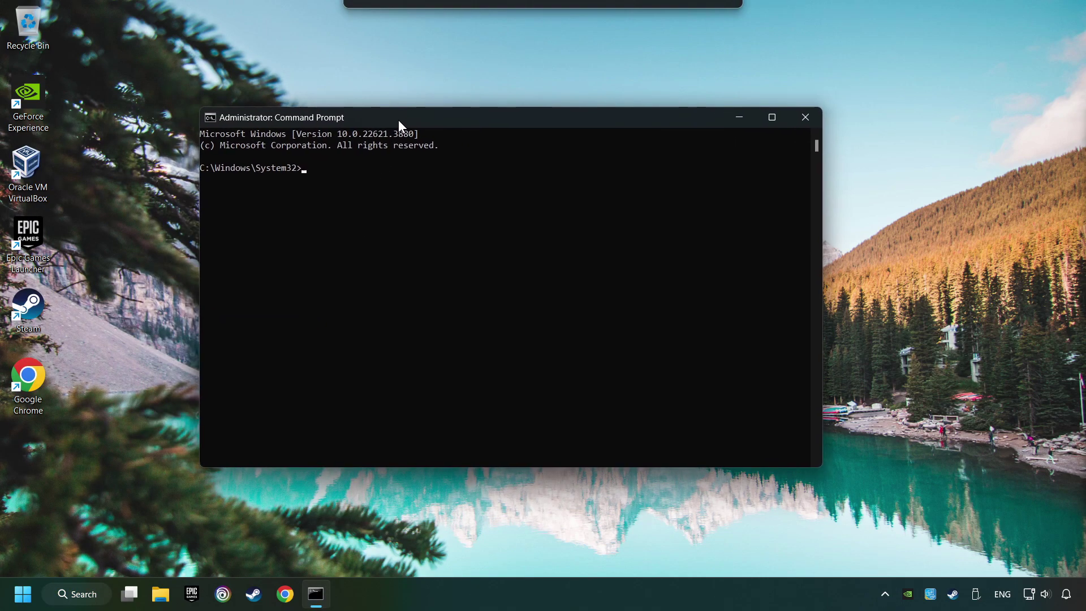
{"action": "type", "text": "sfc"}
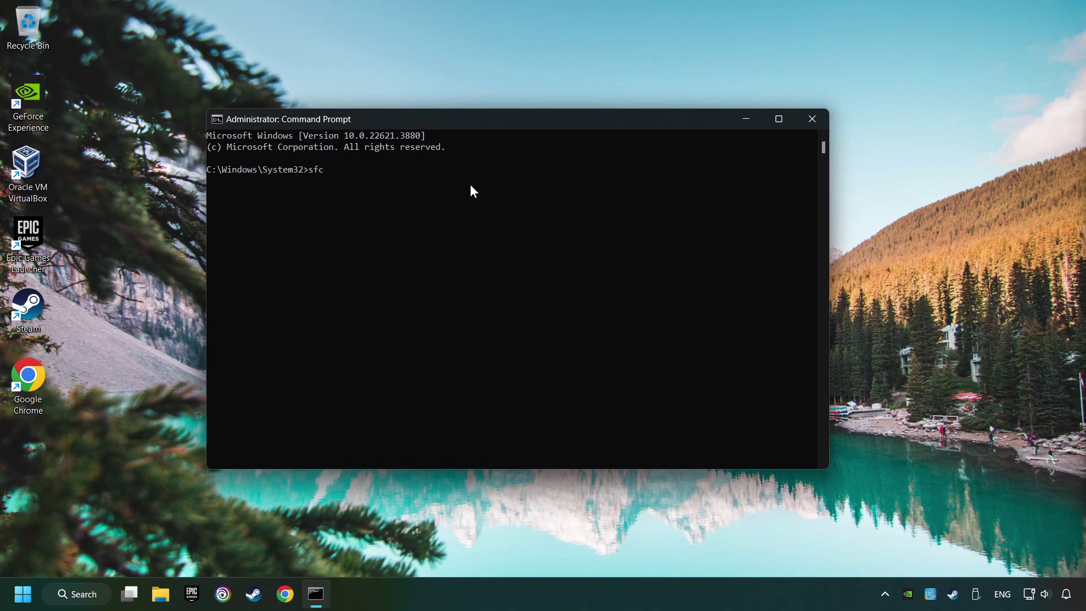
{"action": "type", "text": " /scannow"}
{"action": "key", "text": "Return"}
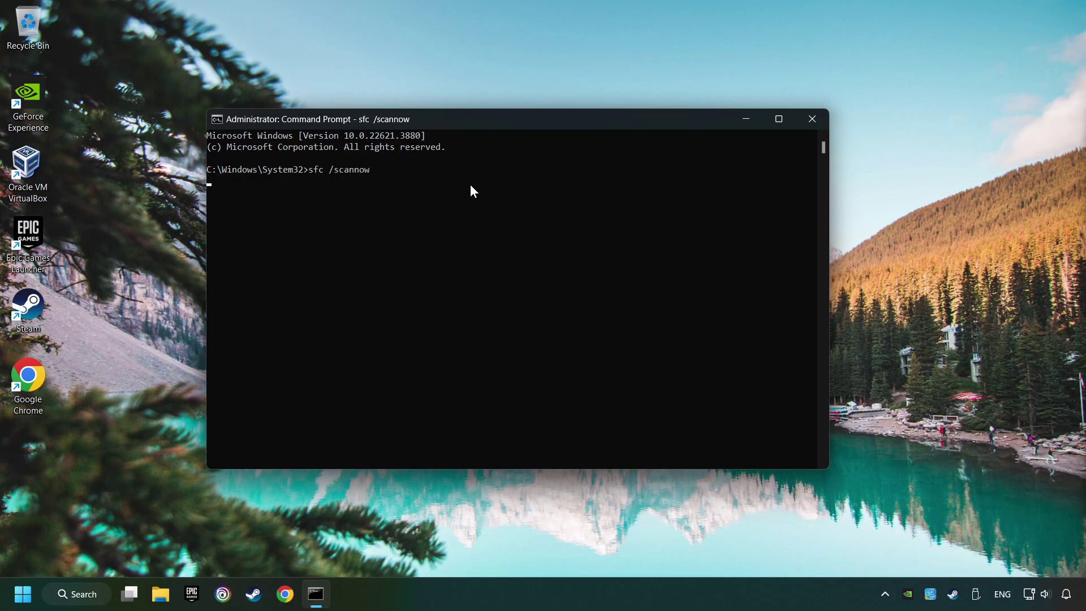